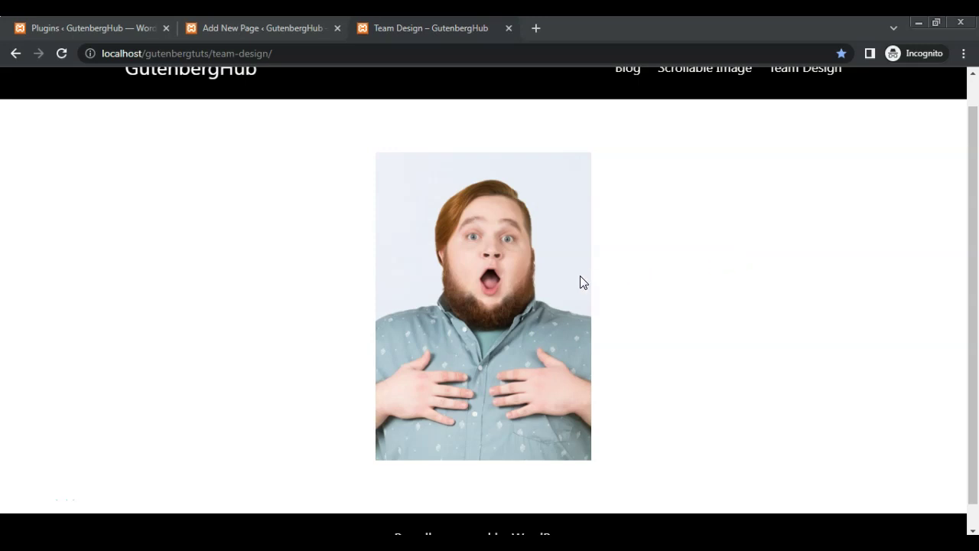
Step: Check the live hover card's name and Web Developer role, then go back to the page editor
mouse_move(552, 280)
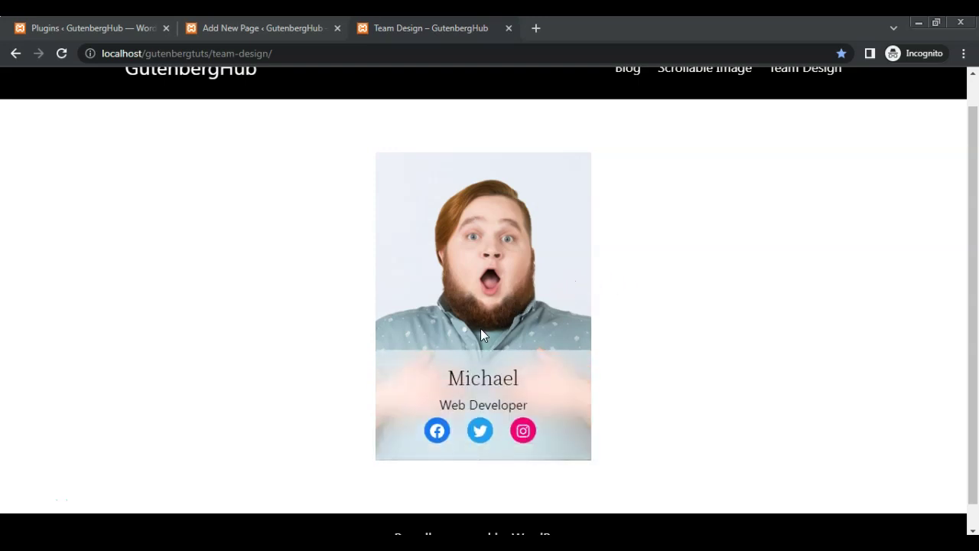
left_click_drag(440, 378, 517, 381)
left_click_drag(440, 405, 530, 411)
left_click(547, 410)
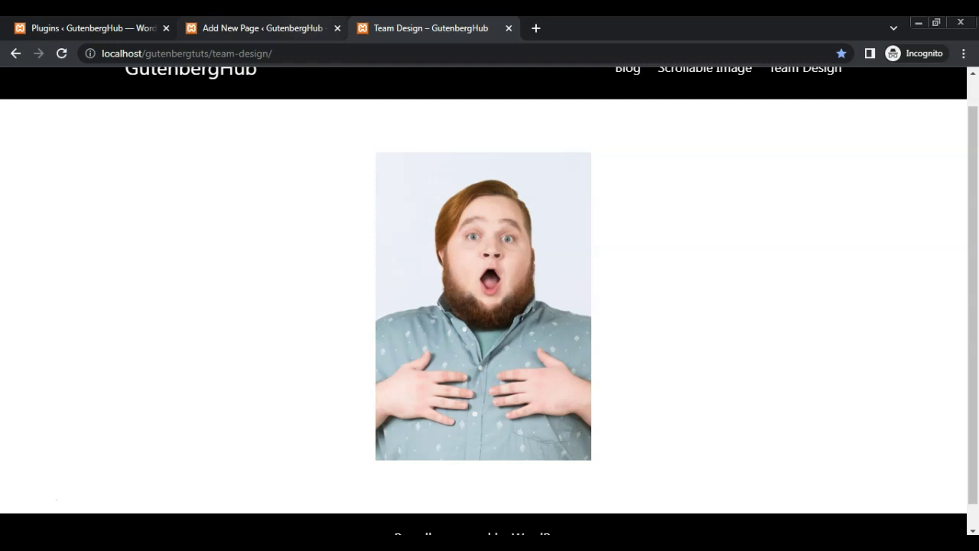
left_click(260, 28)
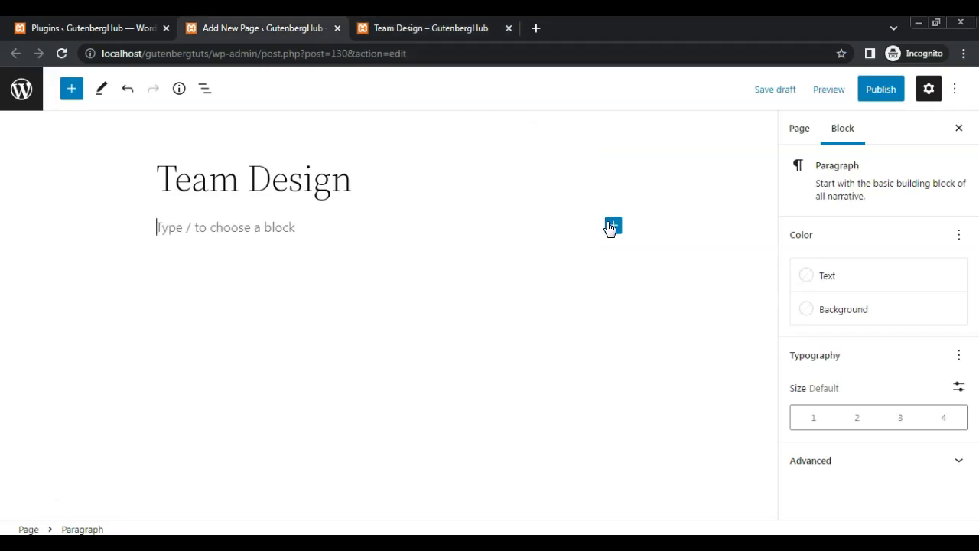
Step: Add a Columns block with the 25 / 50 / 25 layout
left_click(613, 226)
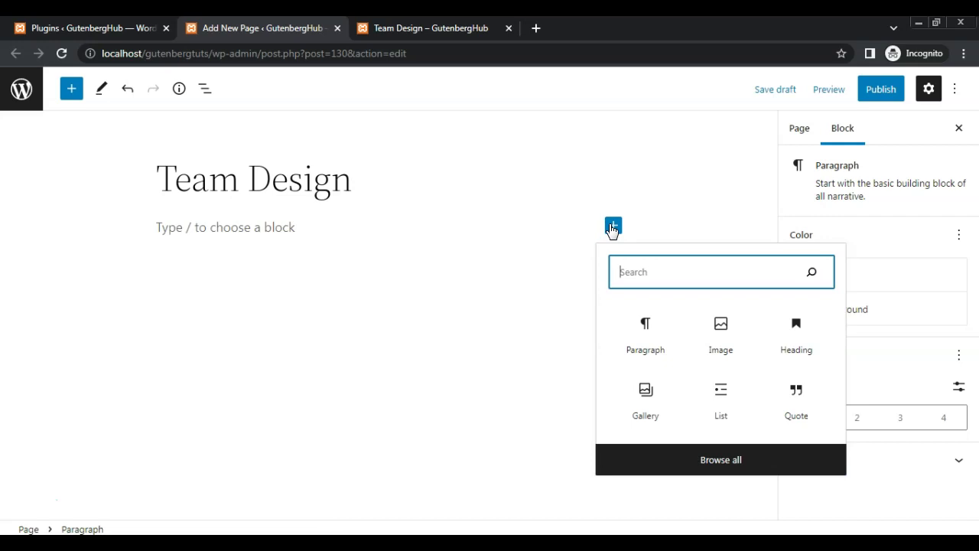
type("col")
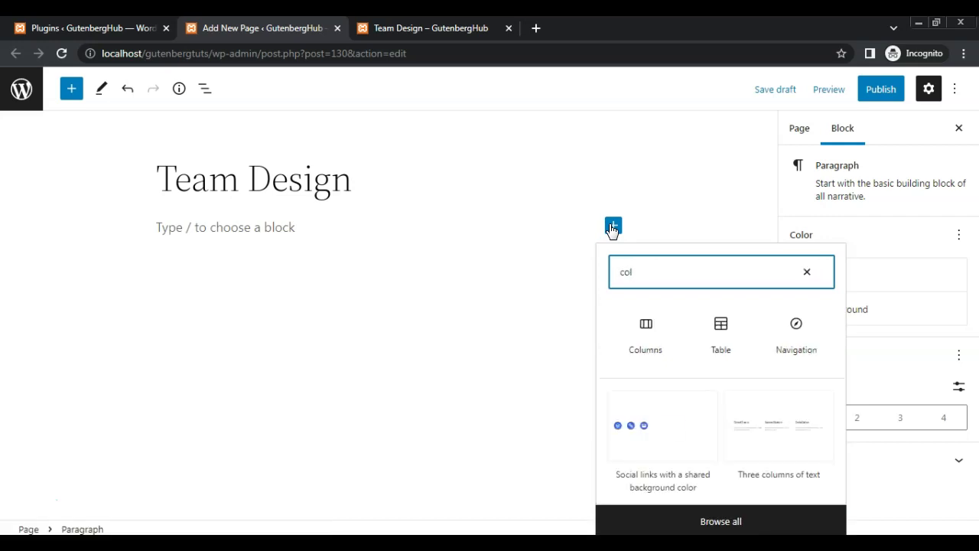
left_click(653, 338)
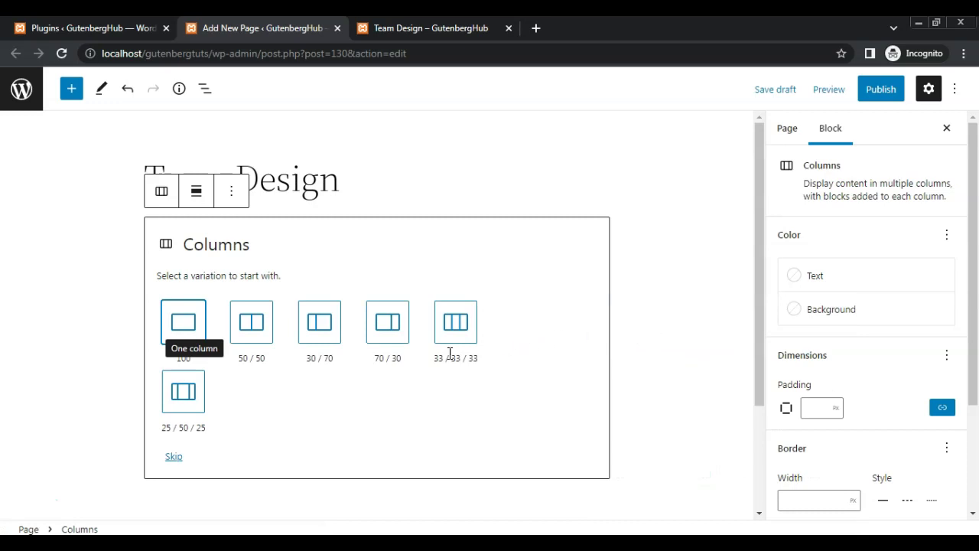
left_click(196, 404)
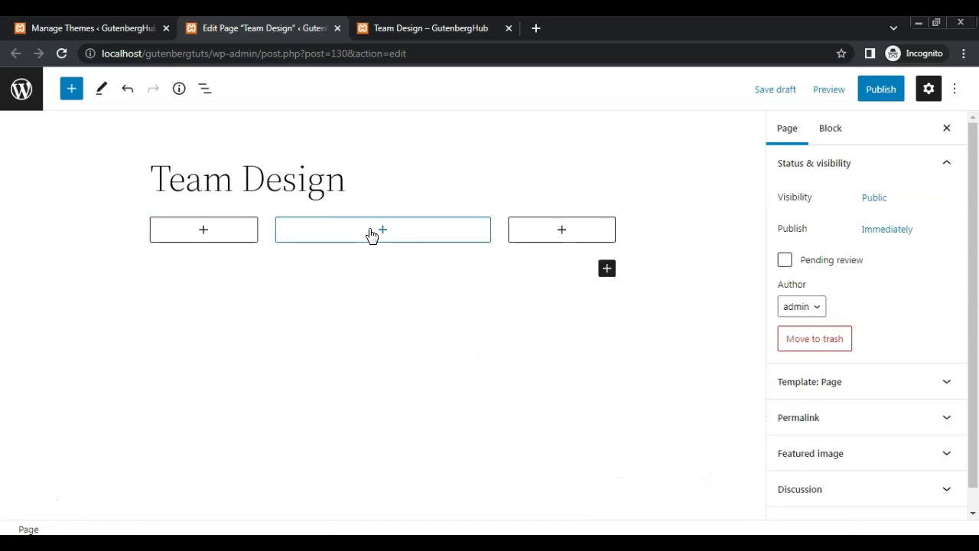
Step: Put a Cover block in the middle column using the surprised man's photo from the Media Library
left_click(371, 233)
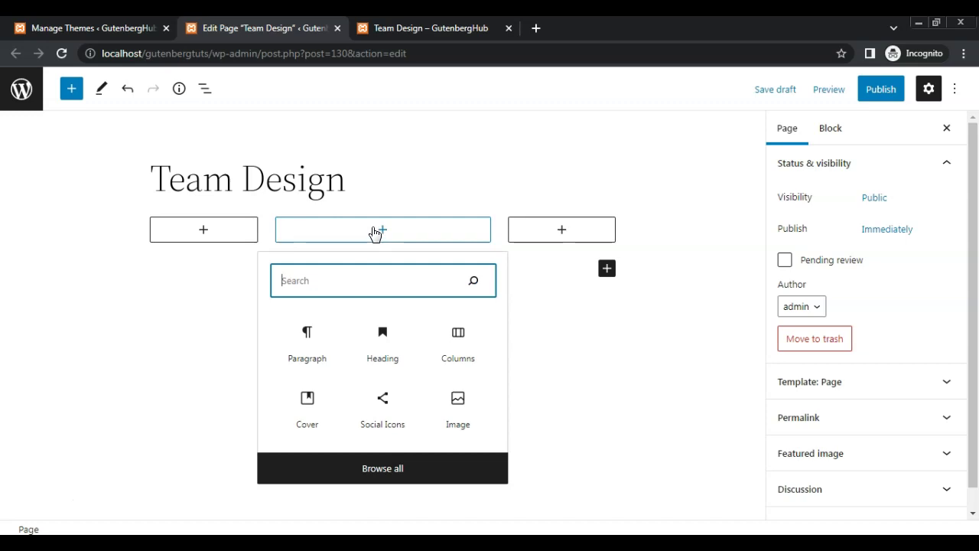
type("cover")
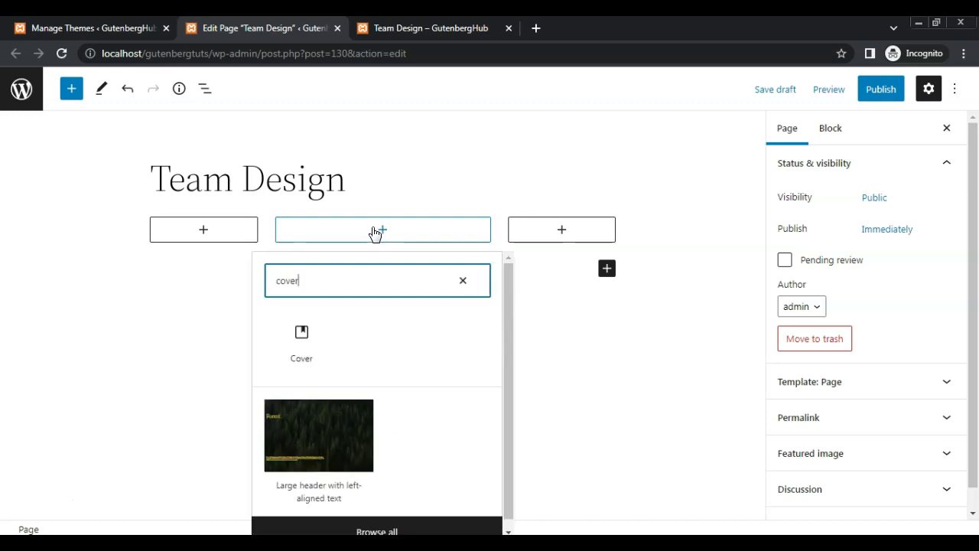
left_click(311, 336)
left_click(316, 310)
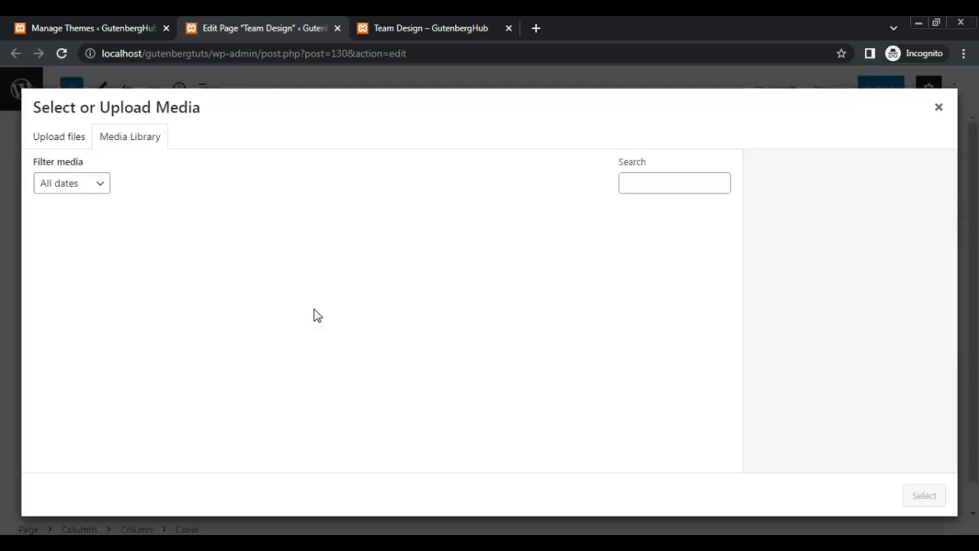
left_click(86, 268)
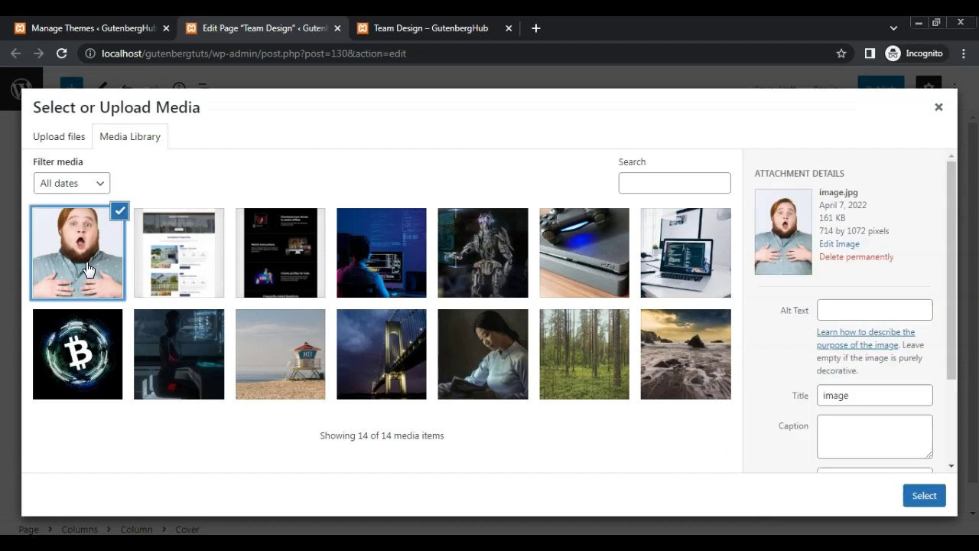
left_click(915, 501)
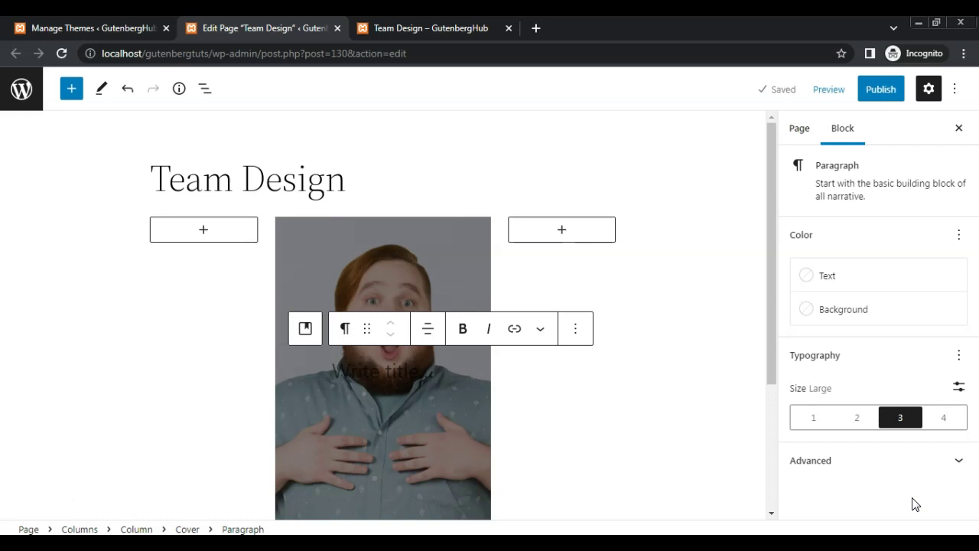
Step: Set the cover's overlay opacity to 0 and its padding to 0
left_click(467, 258)
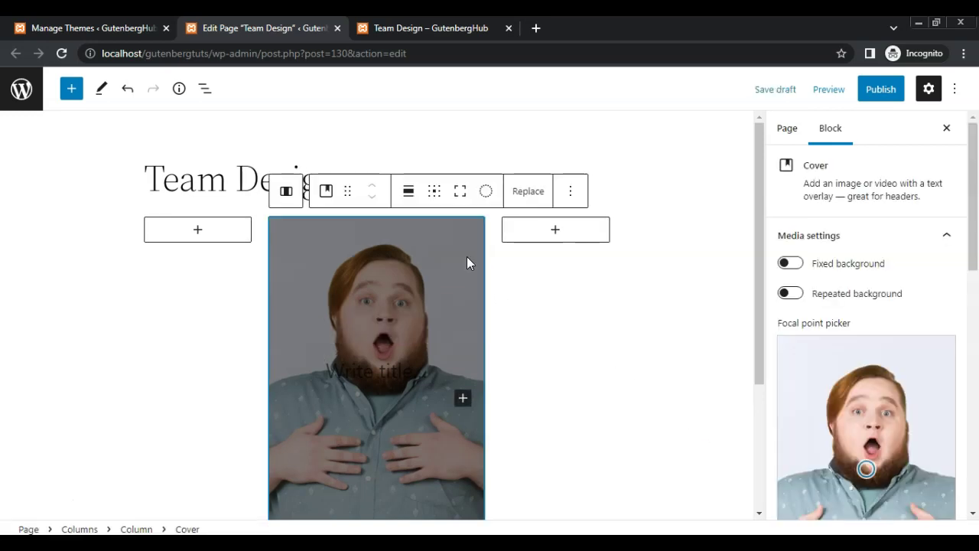
left_click_drag(973, 259, 977, 467)
left_click_drag(838, 389, 782, 390)
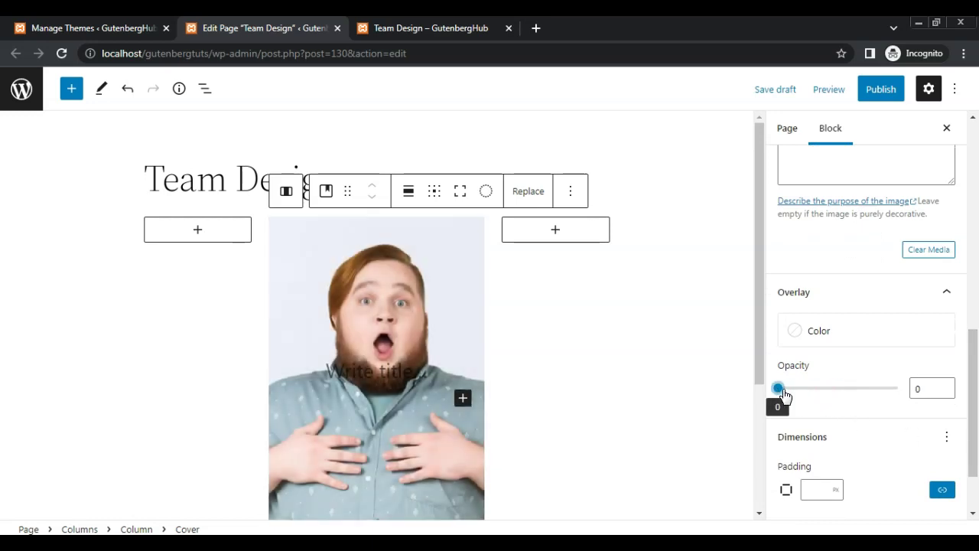
left_click(815, 490)
left_click(885, 485)
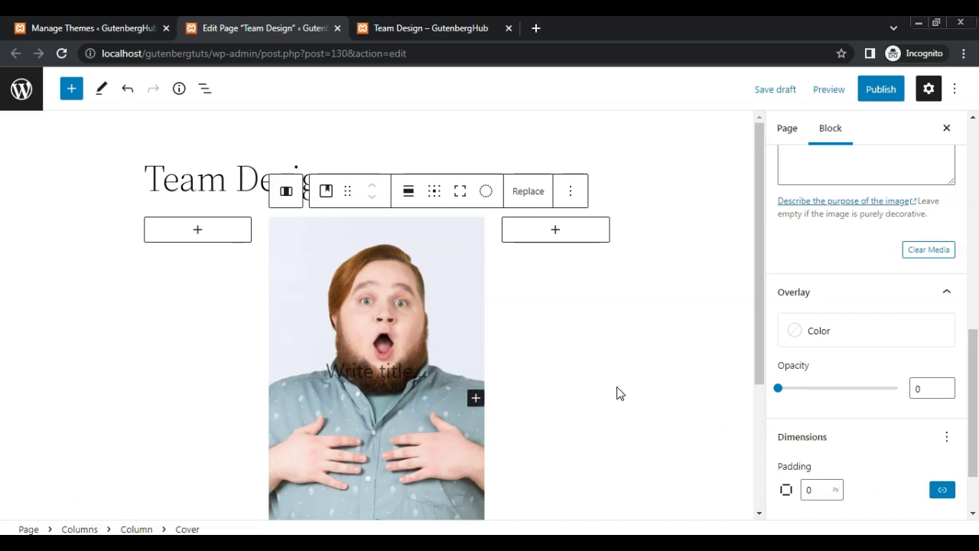
Step: Position the cover content at bottom centre and select its empty title paragraph
left_click(435, 195)
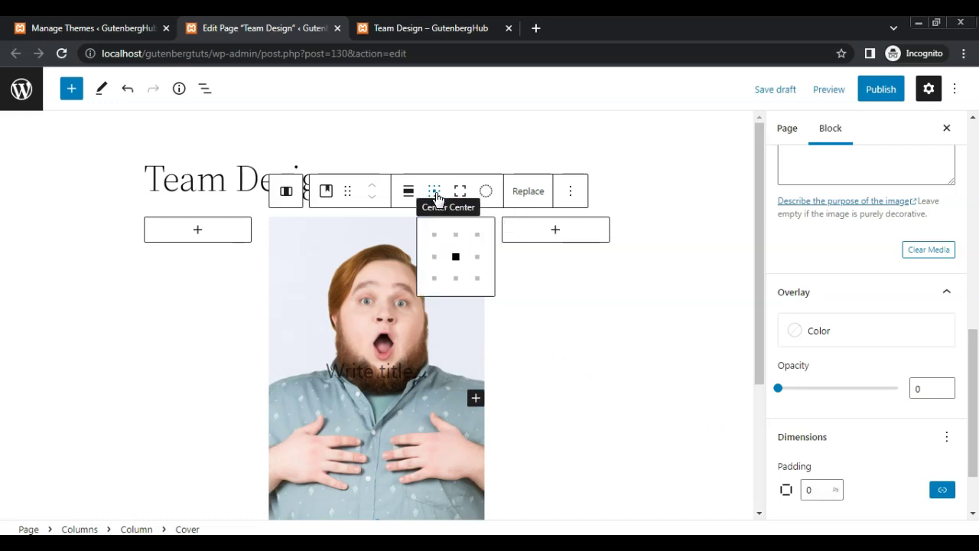
left_click(456, 278)
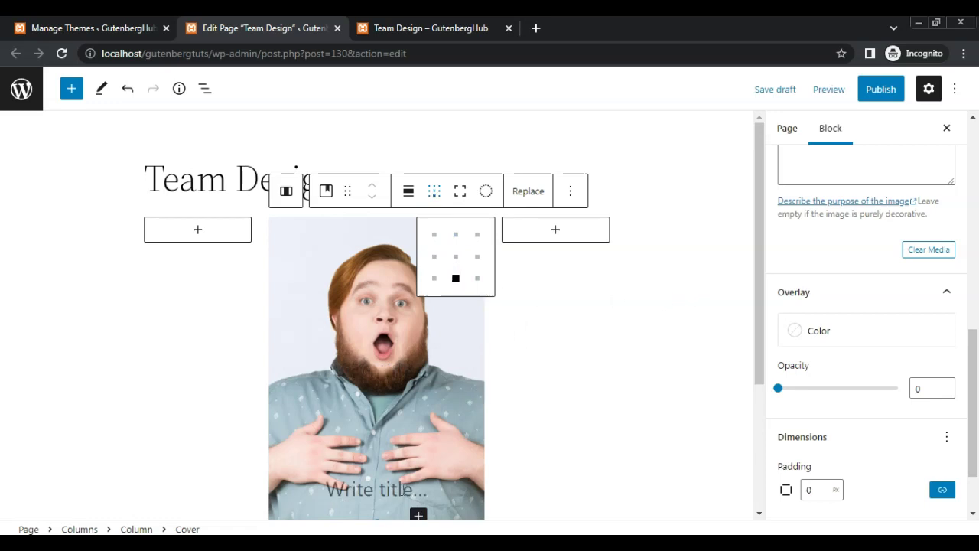
left_click(403, 490)
left_click(619, 450)
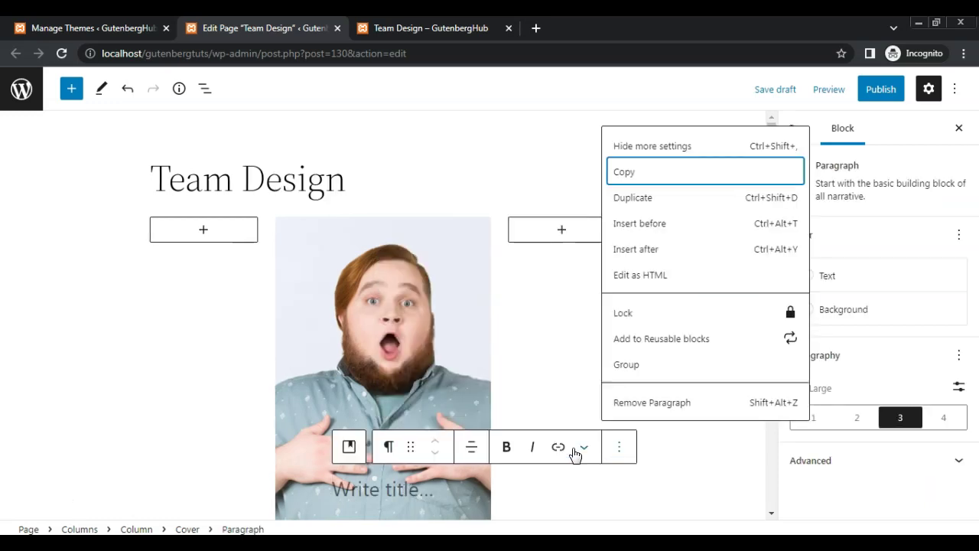
Step: Replace the cover's empty title paragraph with a Group block
left_click(642, 409)
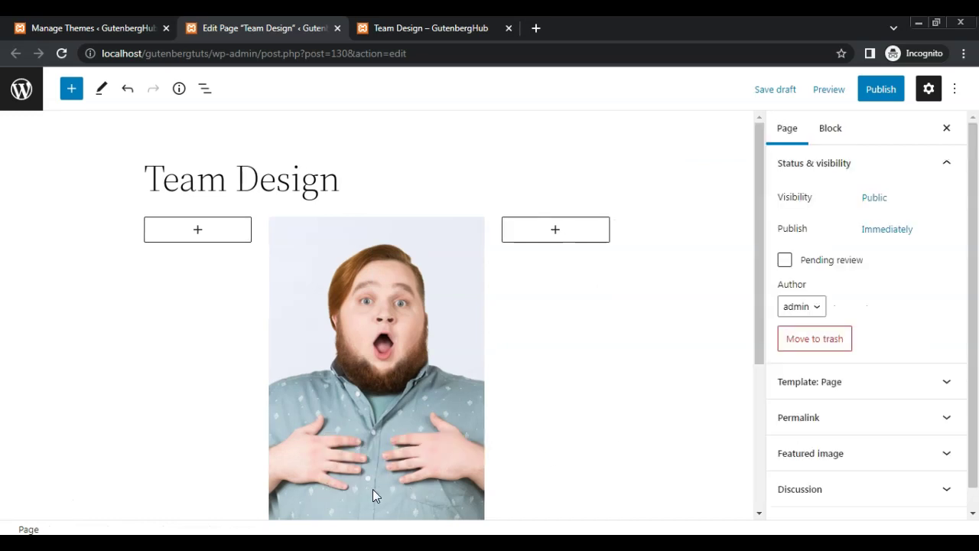
left_click(373, 490)
left_click(437, 518)
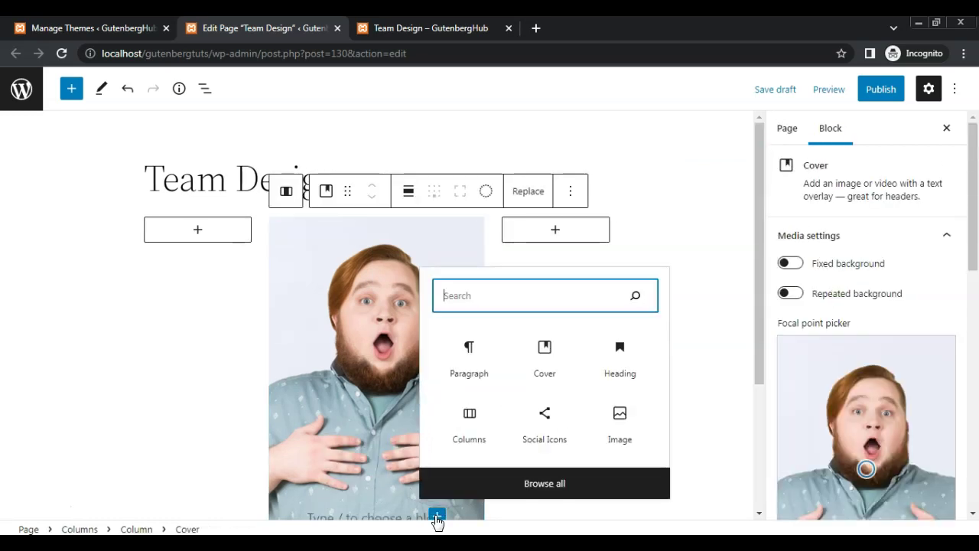
type("grou")
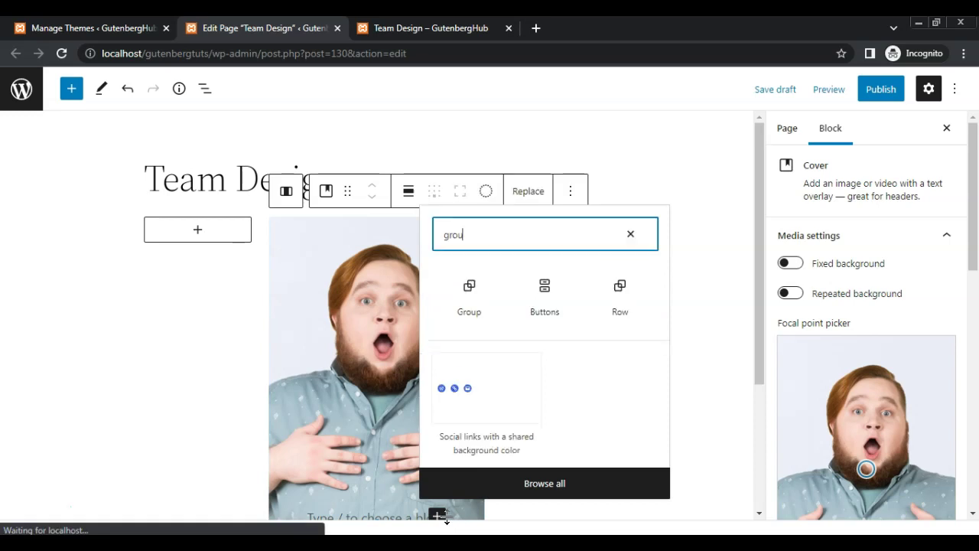
left_click(471, 312)
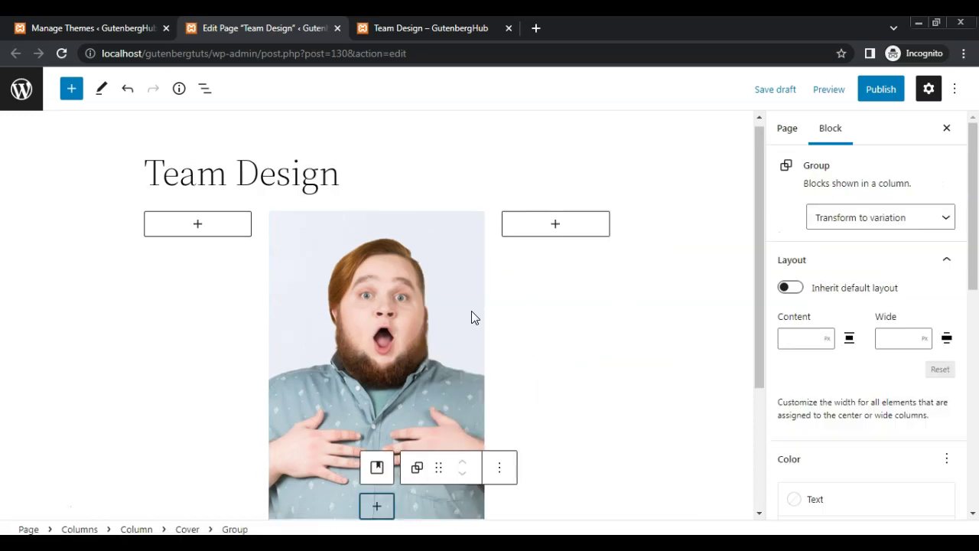
left_click_drag(759, 334, 758, 431)
Step: Add a centred, Large-size 'Michael' heading in the group, followed by a new paragraph
left_click(376, 359)
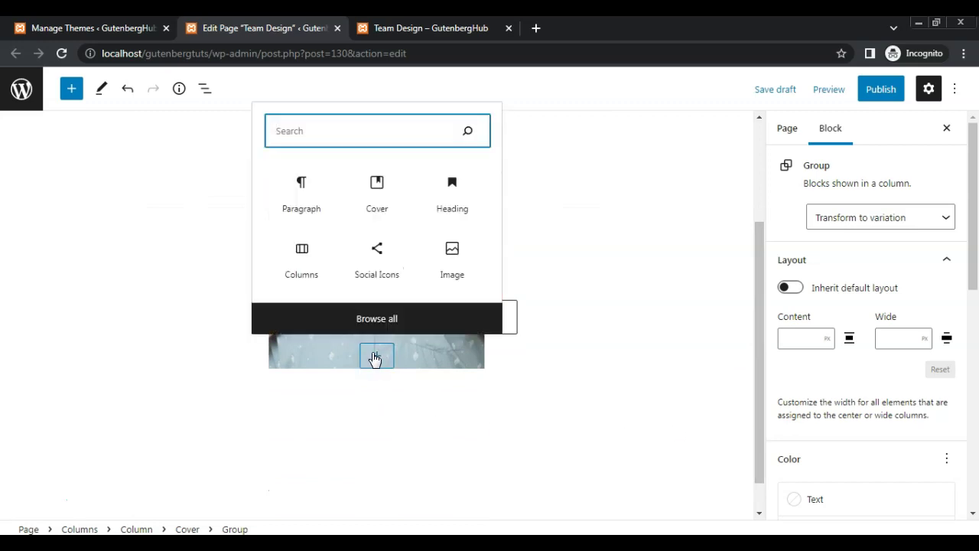
type("head")
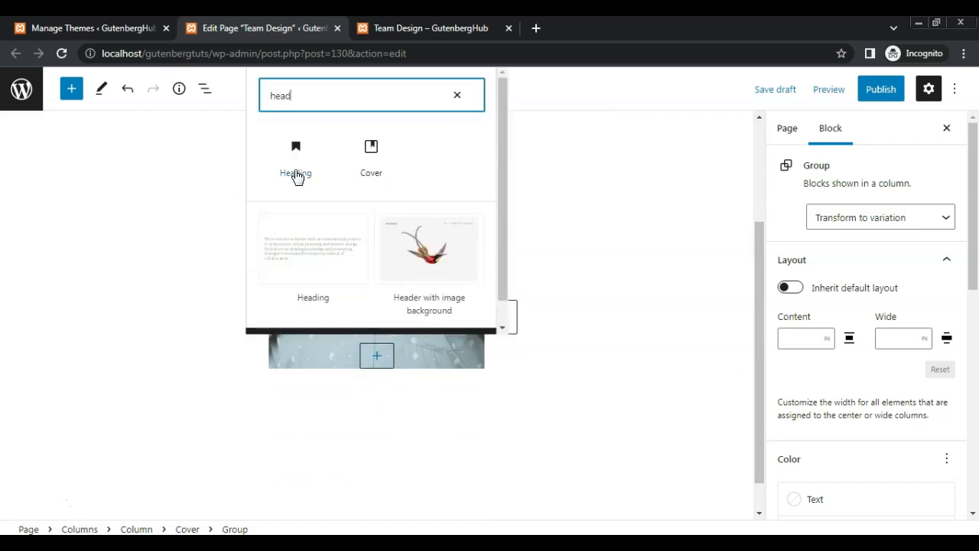
left_click(296, 173)
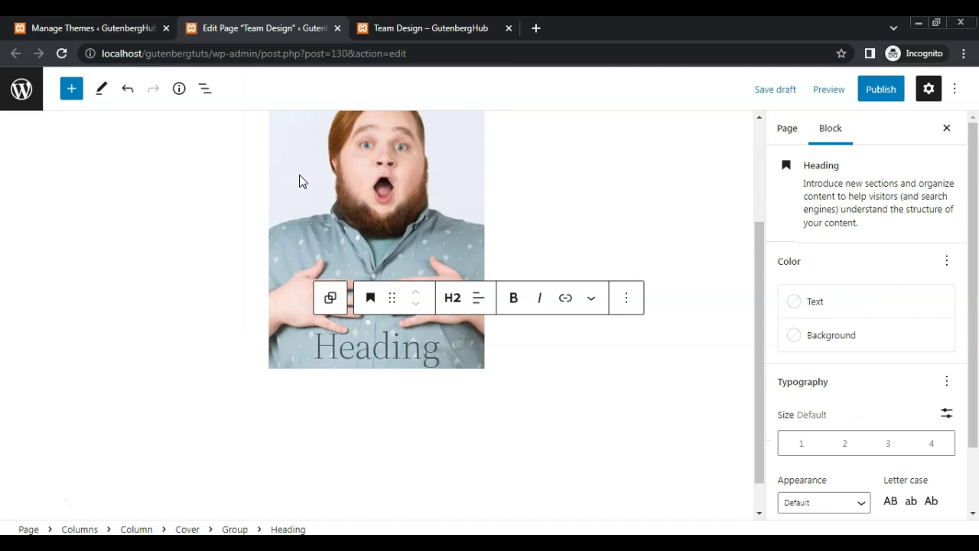
type("Michael")
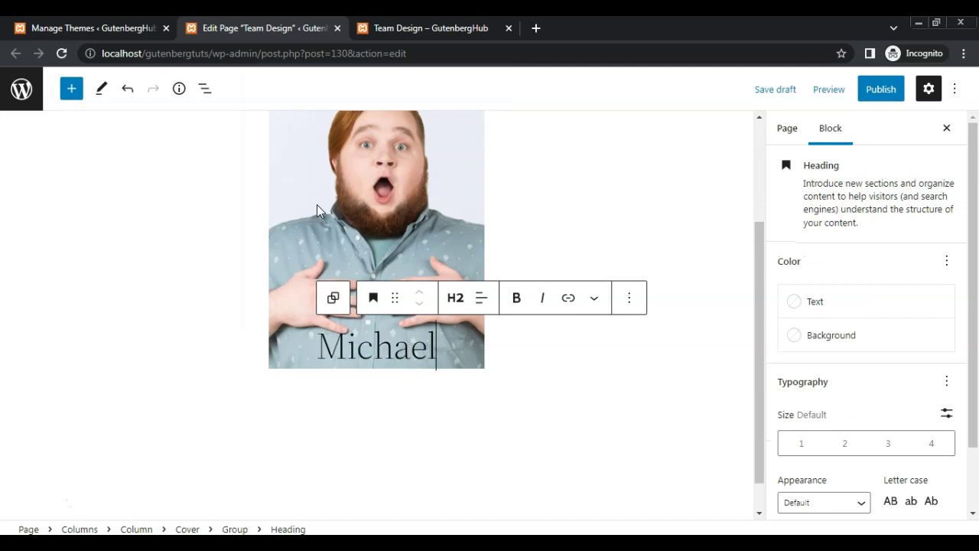
left_click(481, 298)
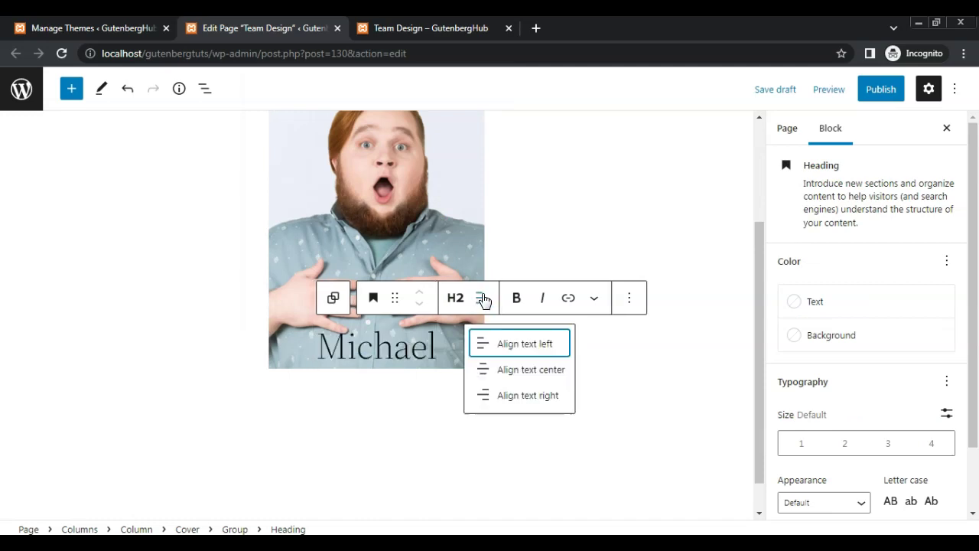
left_click(519, 371)
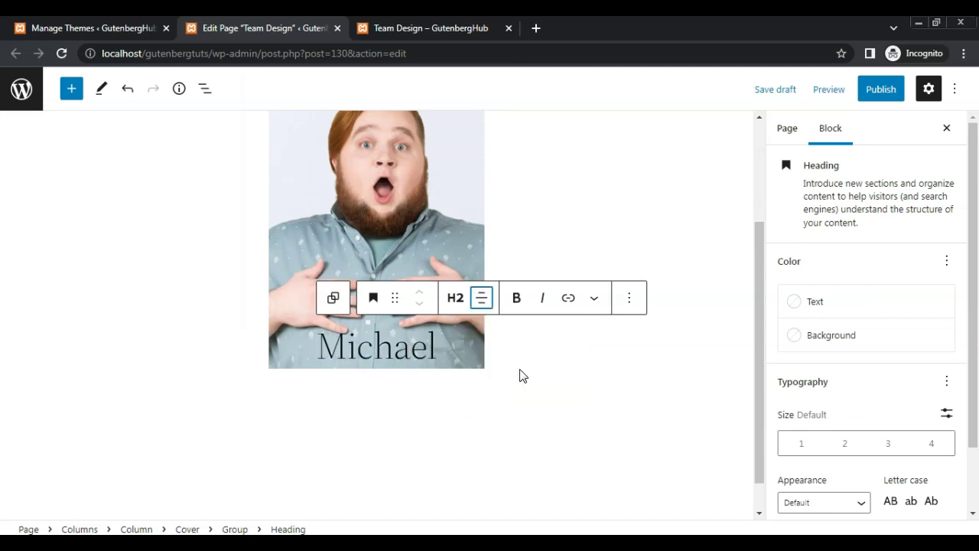
left_click(887, 447)
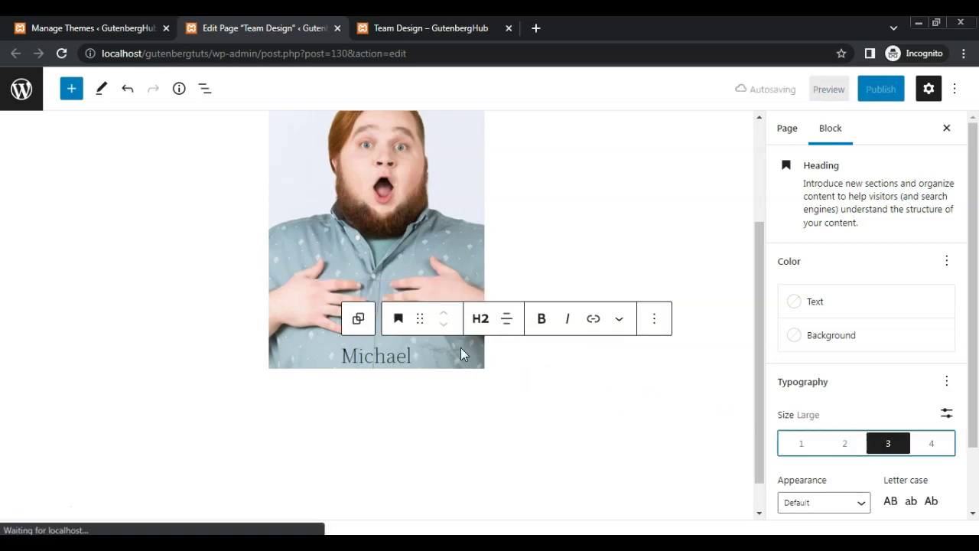
left_click(409, 356)
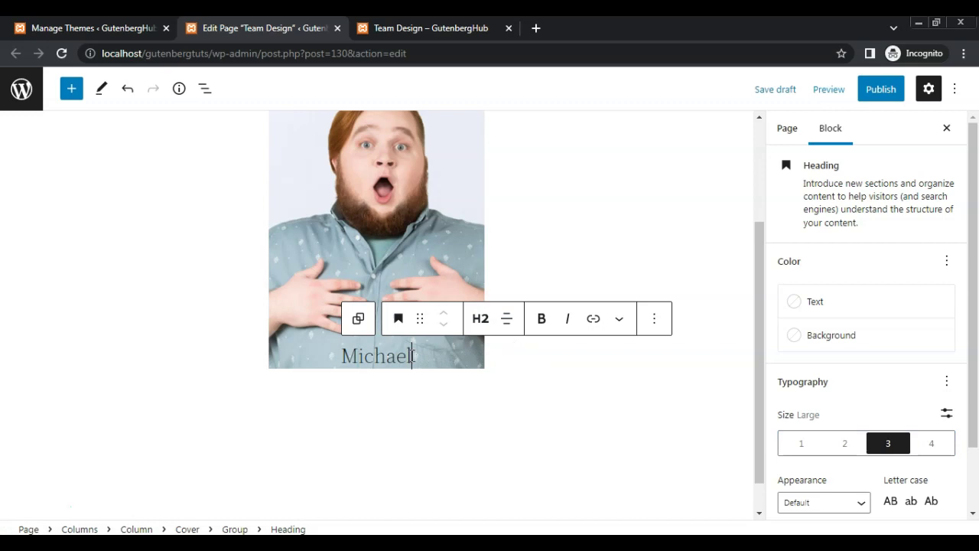
key("Return")
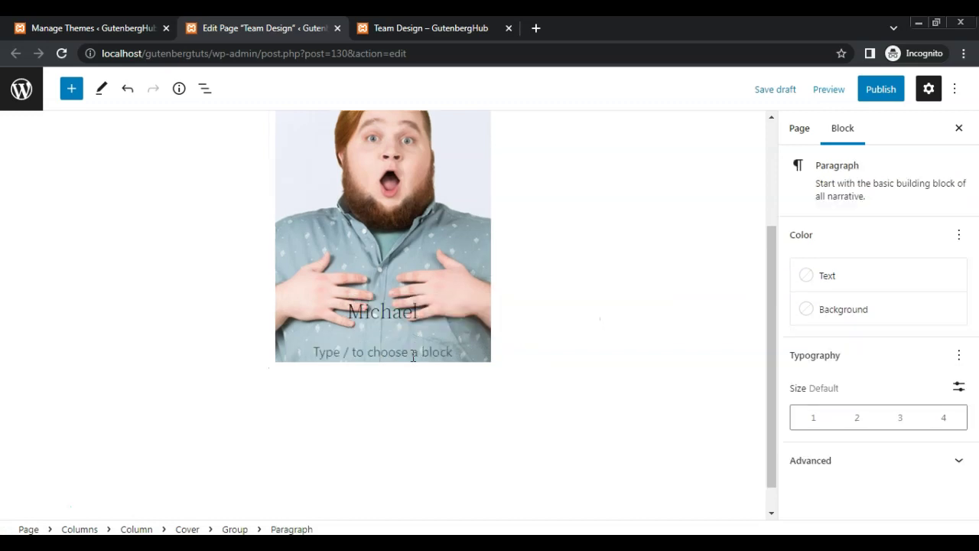
Step: Paste the centred 'Web Developer' role line and start a new block below it
left_click(414, 353)
type("Web Developer")
left_click(478, 320)
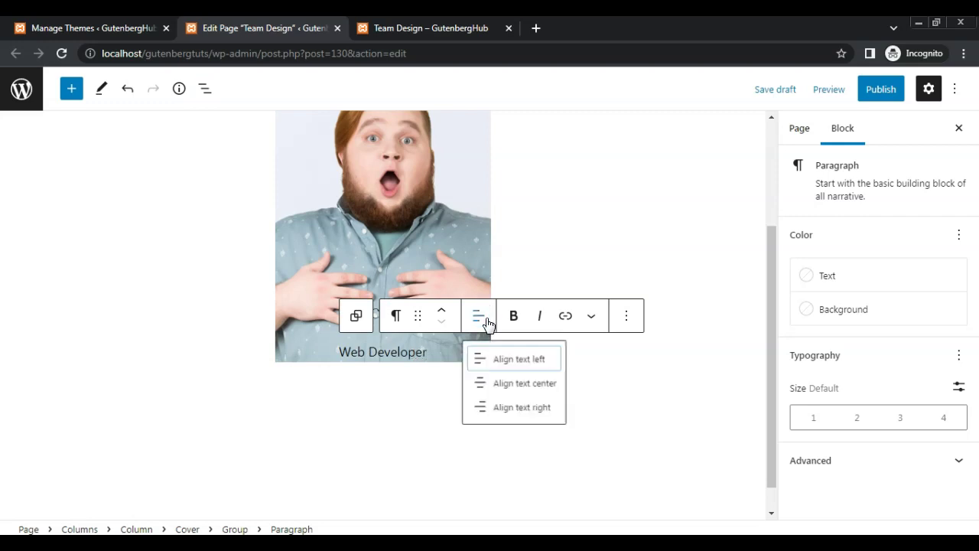
left_click(501, 385)
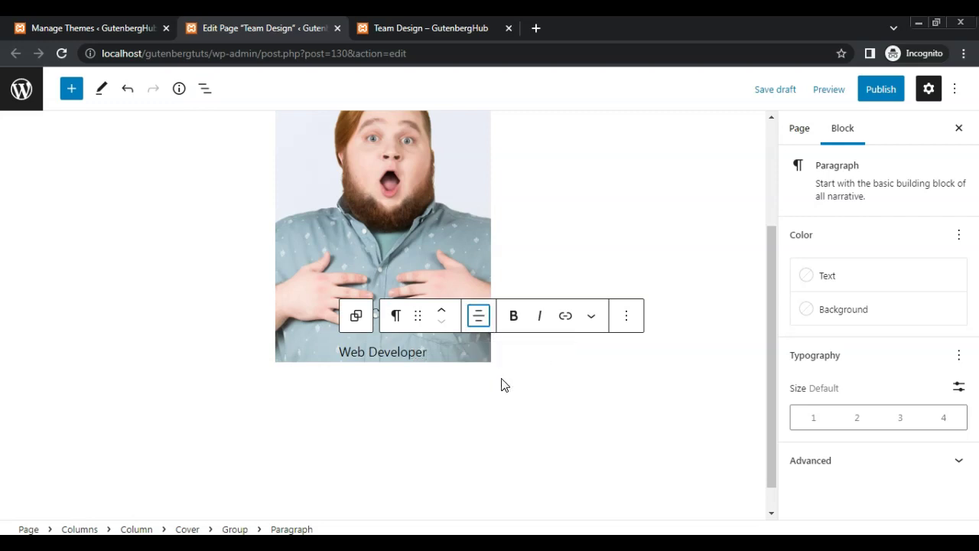
left_click(427, 352)
key("Return")
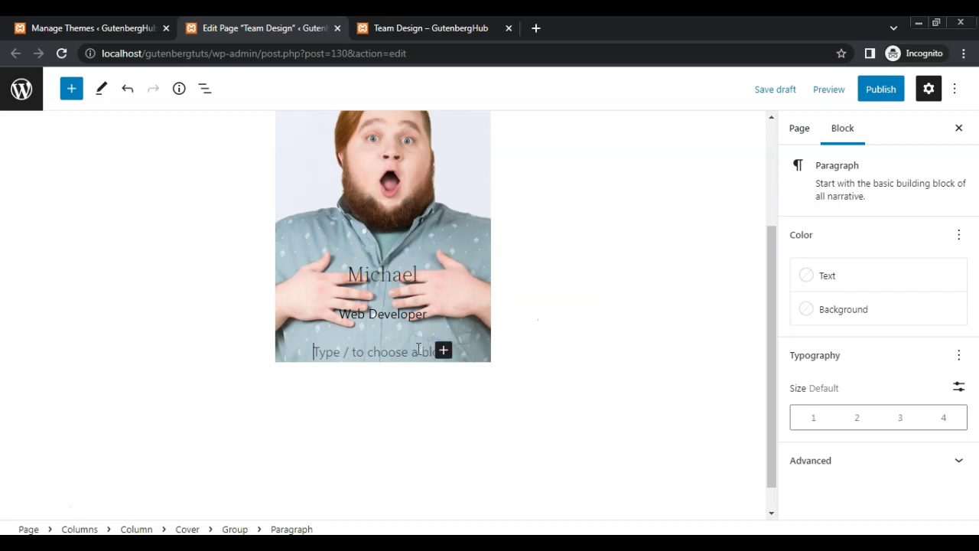
Step: Insert a Social Icons block with a Facebook icon linked to '#'
left_click(443, 352)
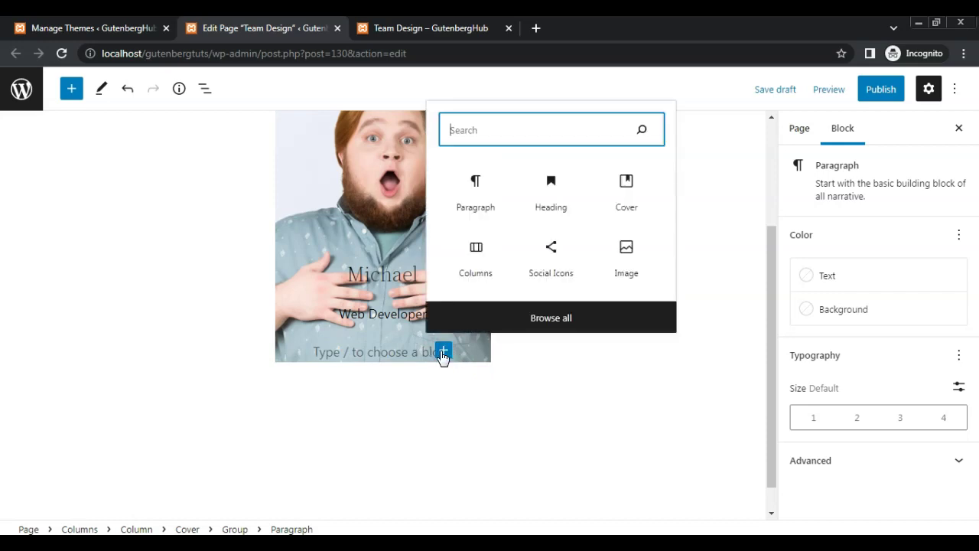
type("soc")
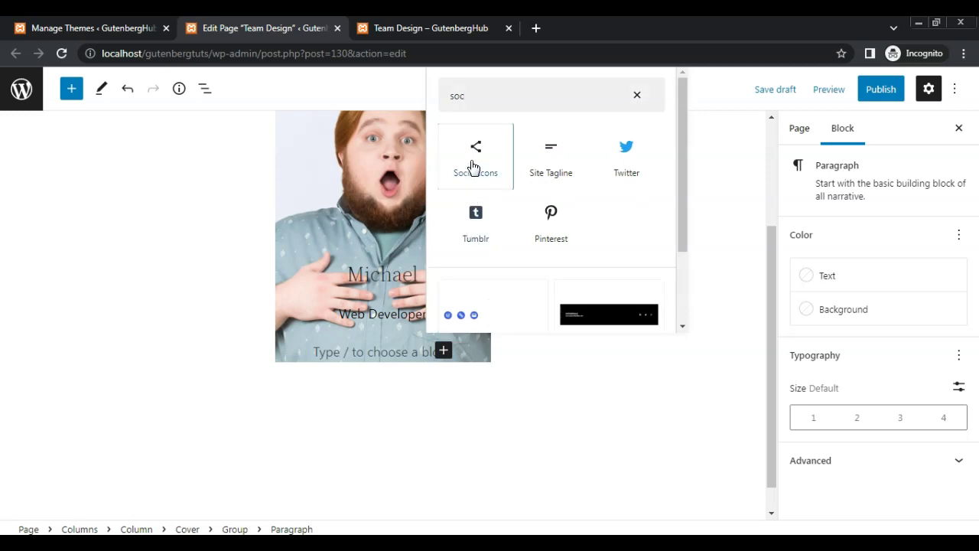
left_click(474, 168)
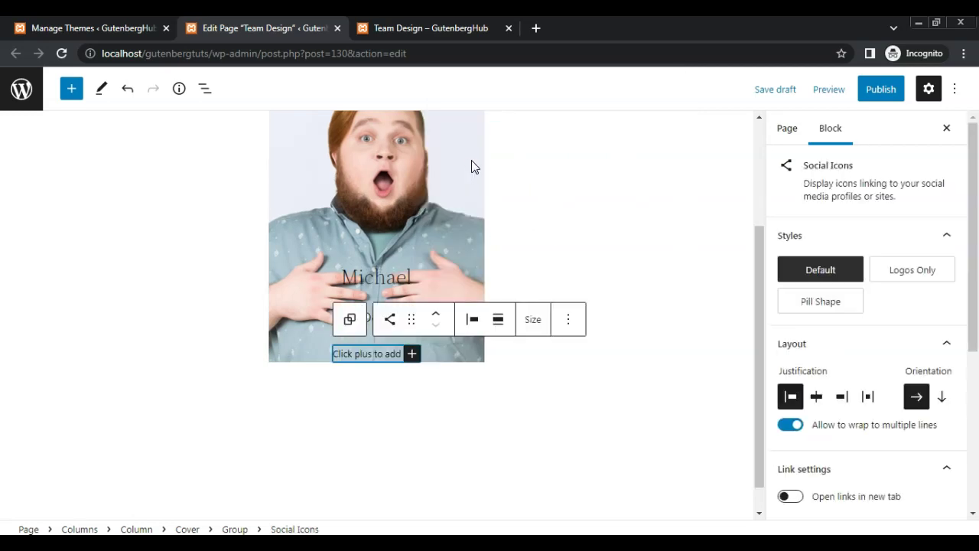
left_click(413, 355)
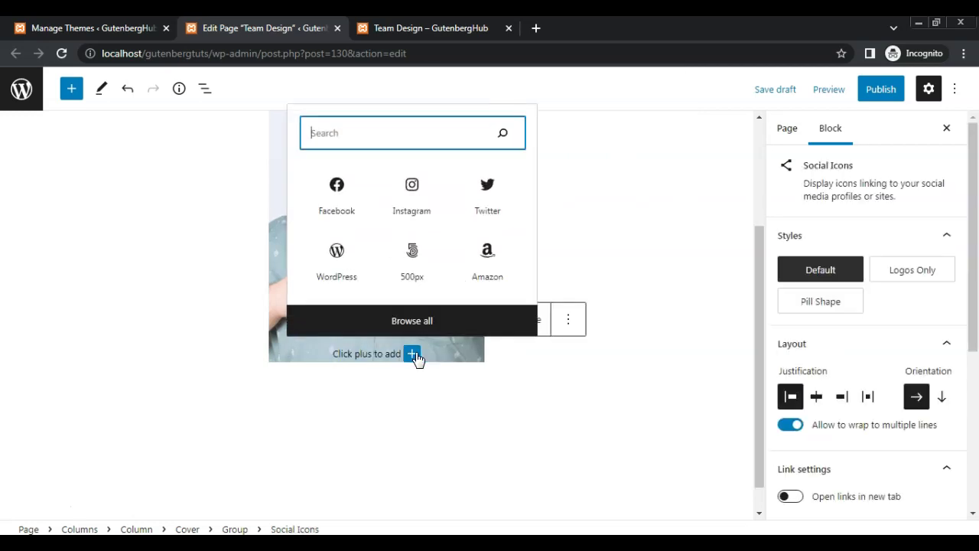
type("face")
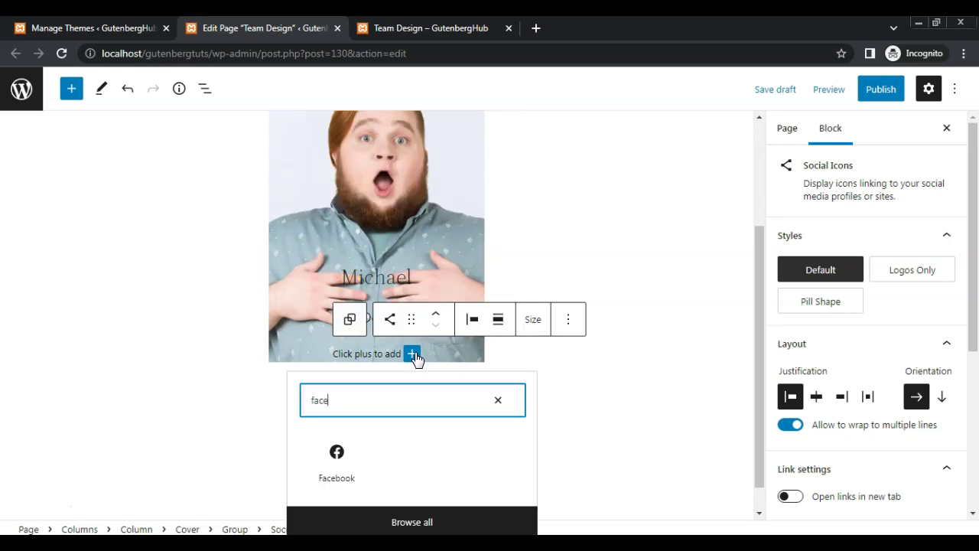
left_click(337, 457)
left_click(351, 350)
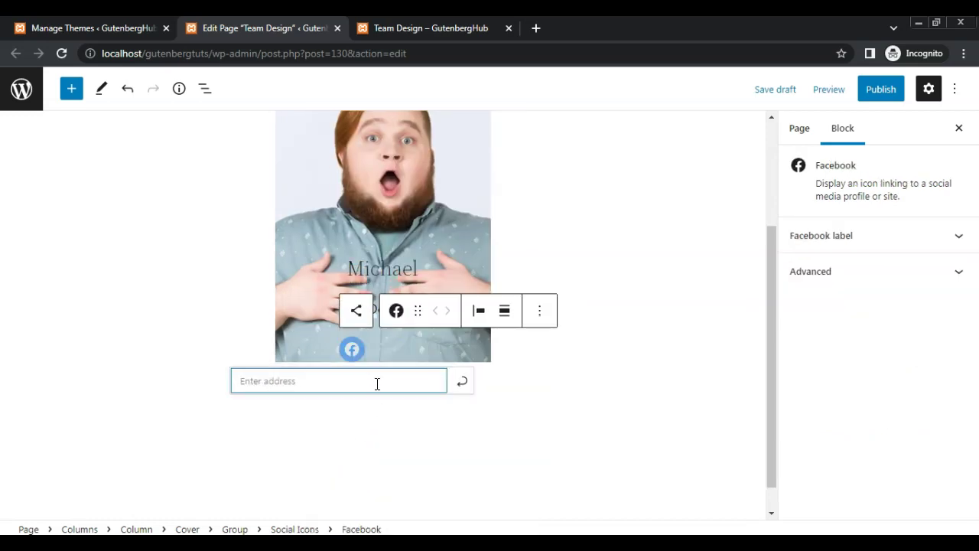
type("#")
key("Return")
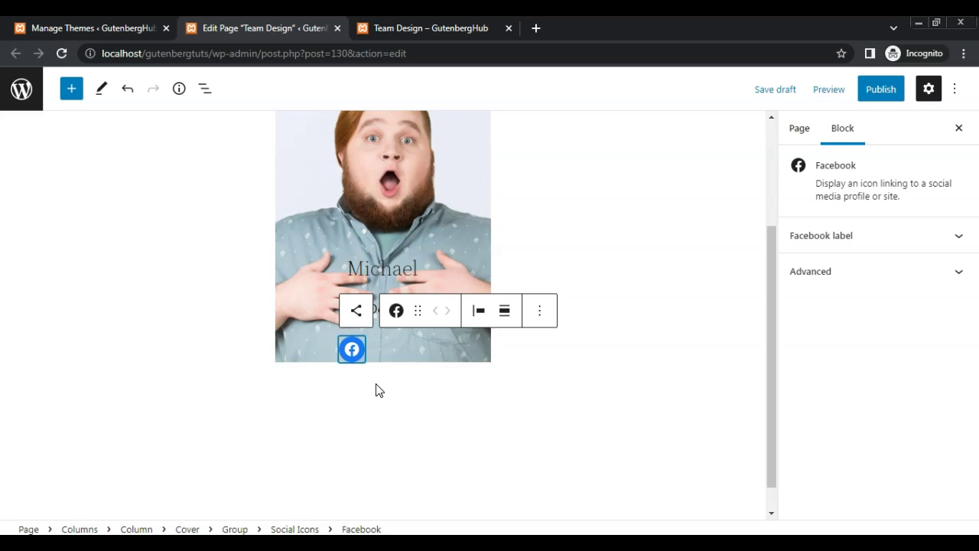
left_click(366, 358)
Step: Add Twitter and Instagram icons to the social icons row
left_click(369, 351)
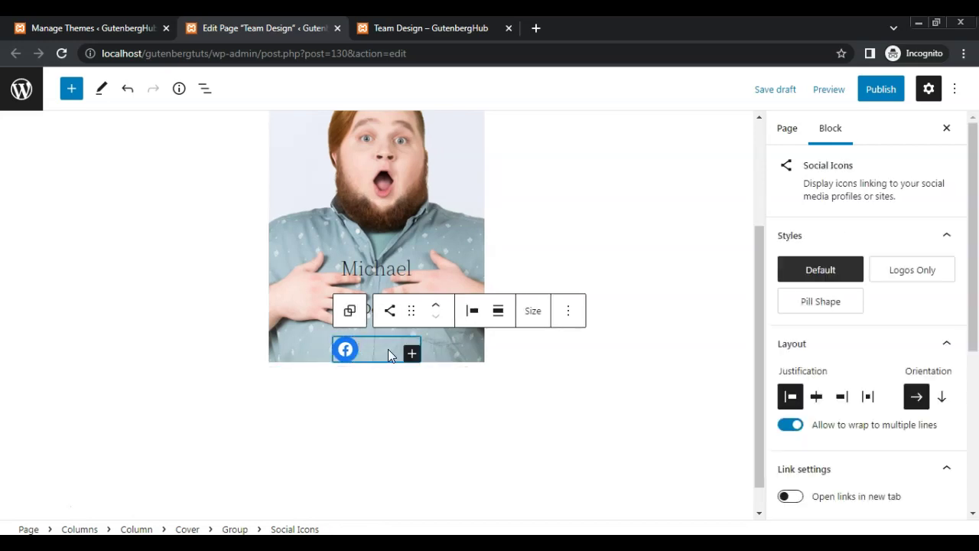
left_click(409, 355)
type("tw")
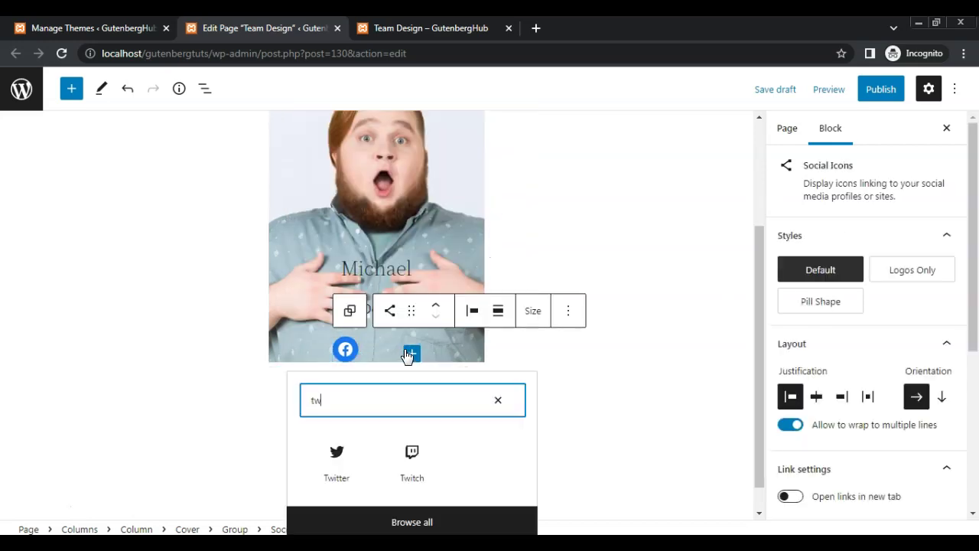
type("i")
left_click(344, 459)
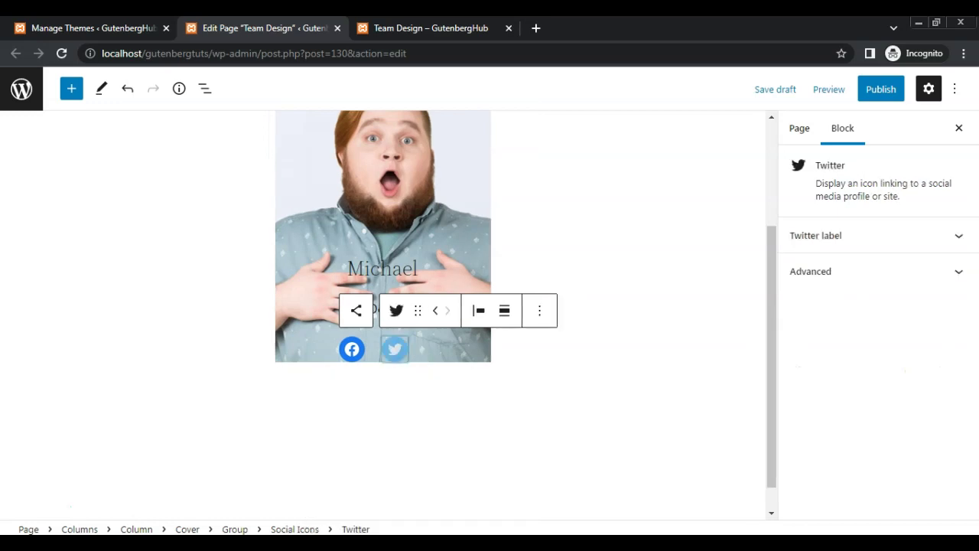
left_click(395, 354)
type("@")
key("Escape")
left_click(413, 356)
left_click(413, 356)
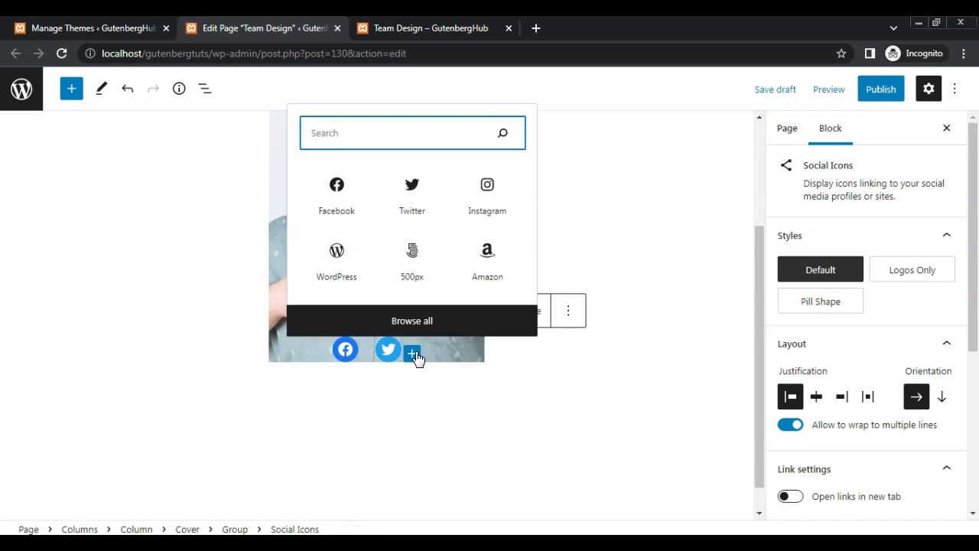
type("inst")
left_click(367, 465)
left_click(425, 357)
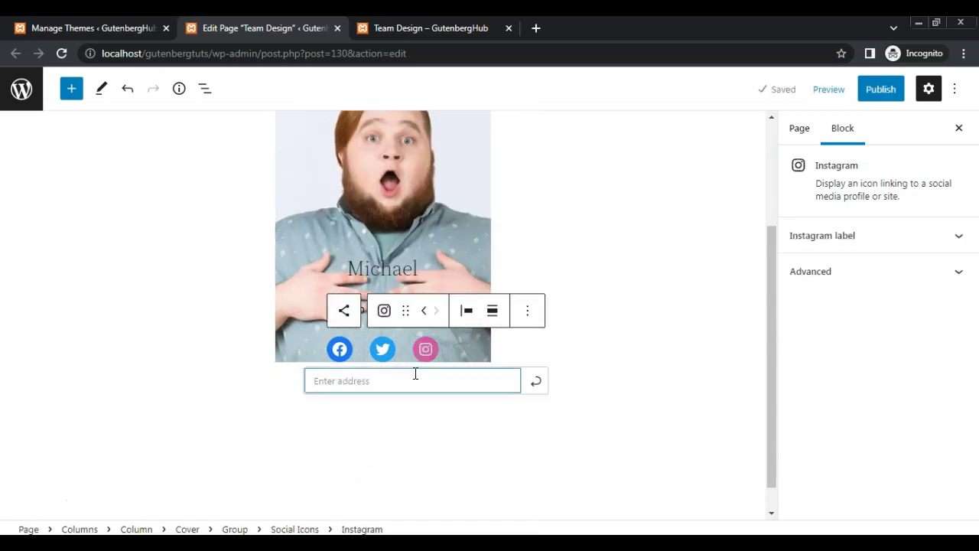
key("Escape")
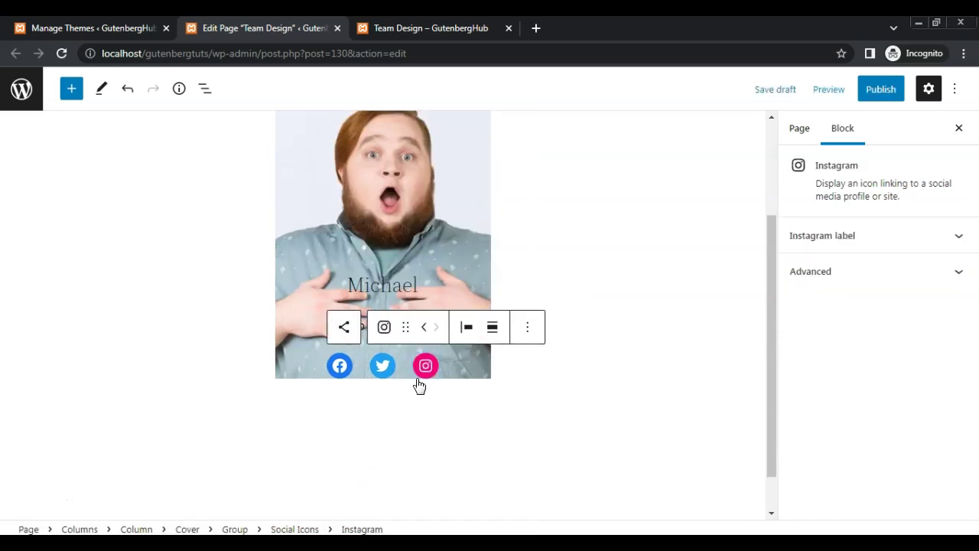
Step: Select the group in List View and give it a translucent white #FFFFFF80 background
left_click(205, 89)
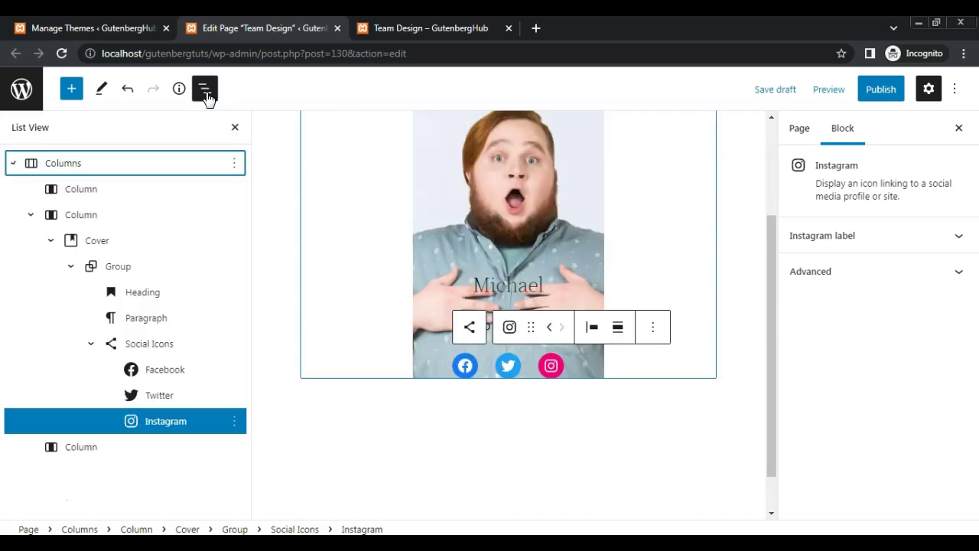
left_click(140, 267)
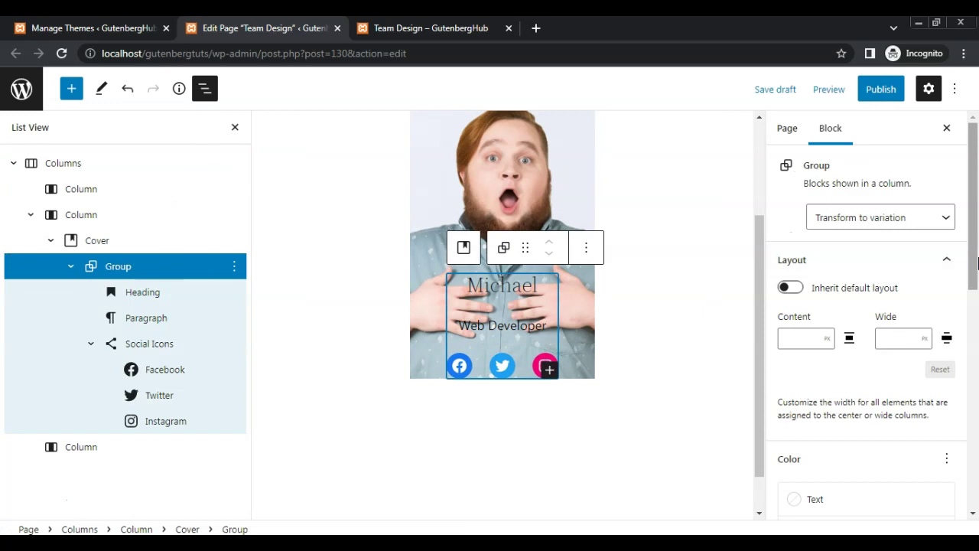
left_click_drag(978, 263, 977, 355)
left_click(917, 318)
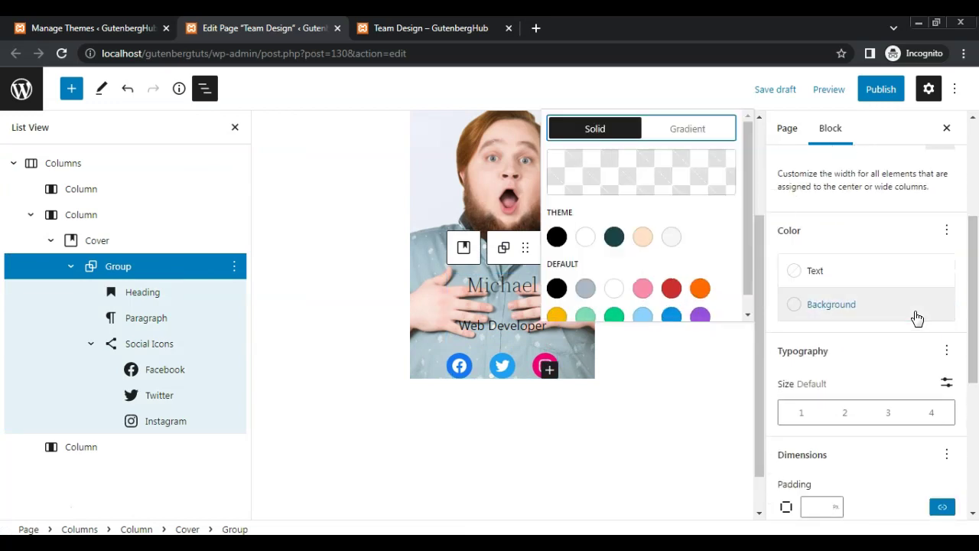
left_click(585, 239)
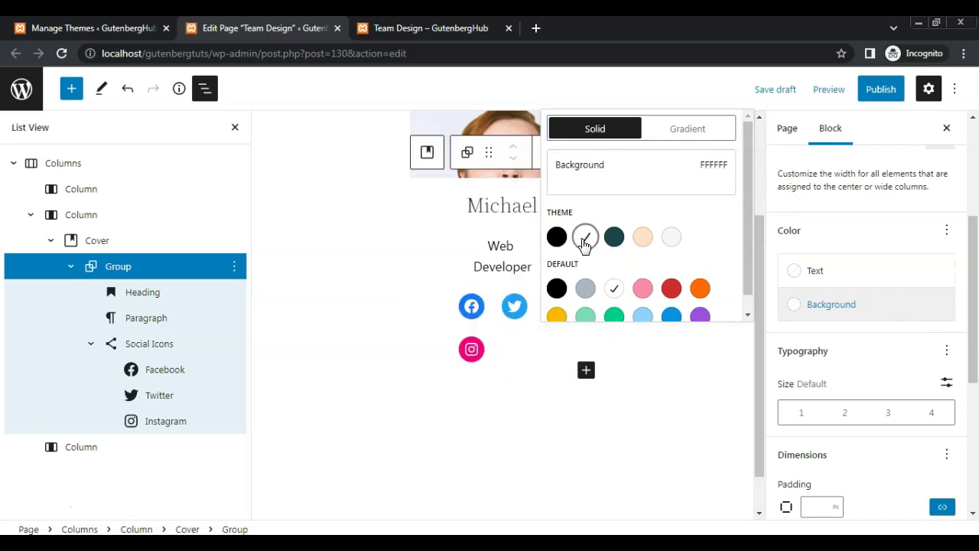
left_click(653, 178)
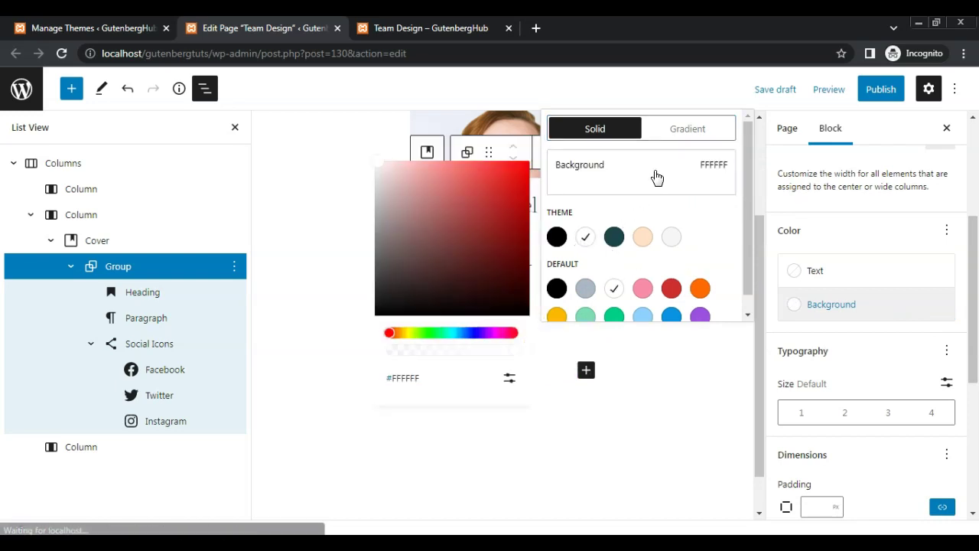
left_click_drag(514, 351, 452, 346)
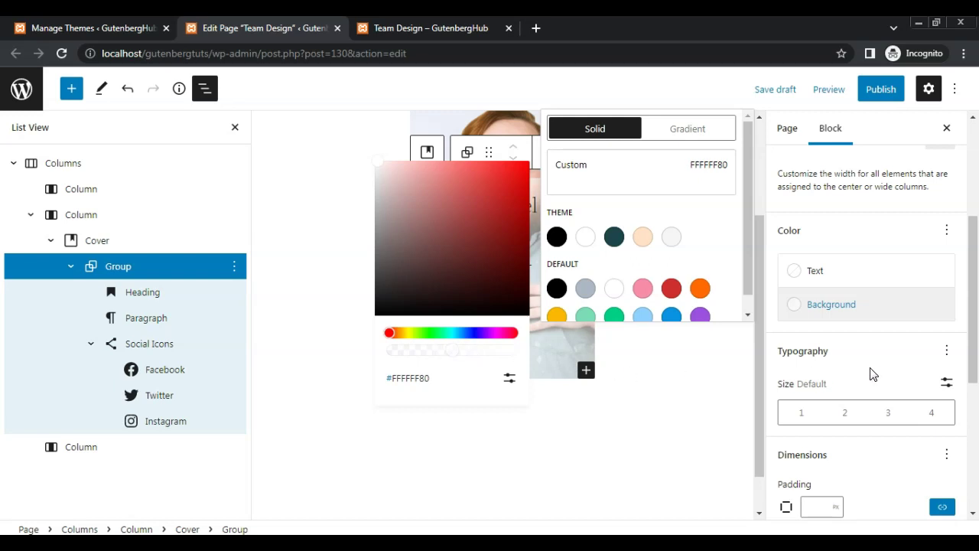
Step: Set the group's block spacing to 5
left_click(887, 341)
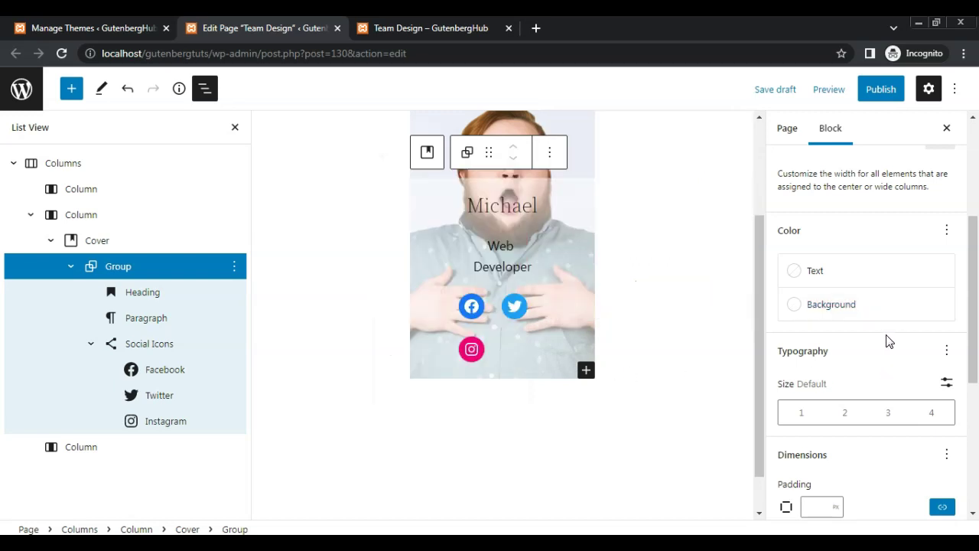
left_click_drag(971, 320, 971, 406)
left_click(809, 364)
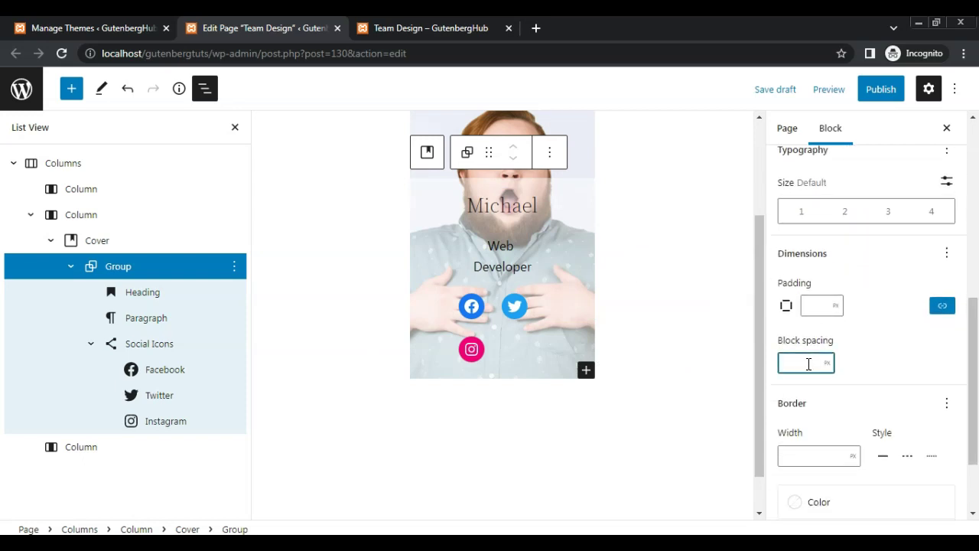
type("5")
Step: Add the CSS class 'team-content' to the group under Advanced
left_click_drag(972, 344, 973, 394)
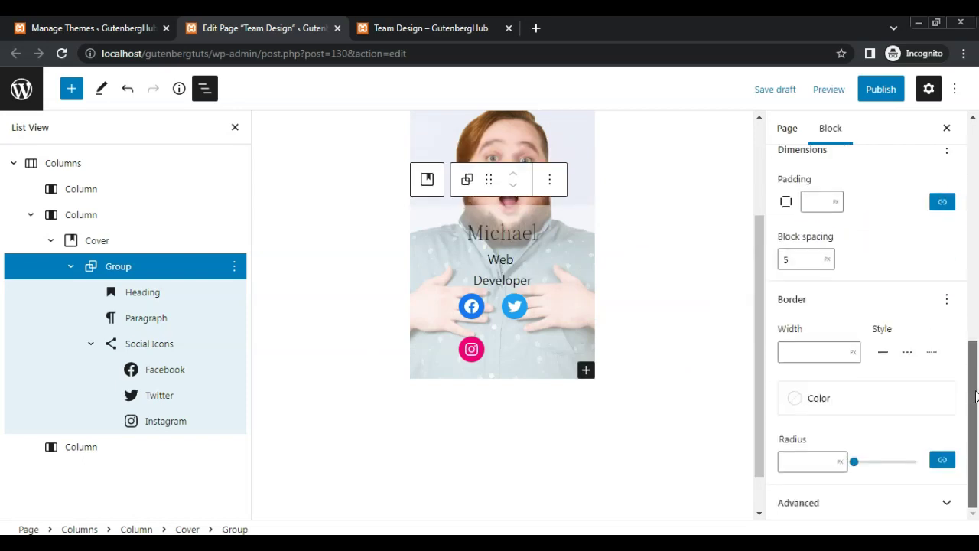
left_click(842, 511)
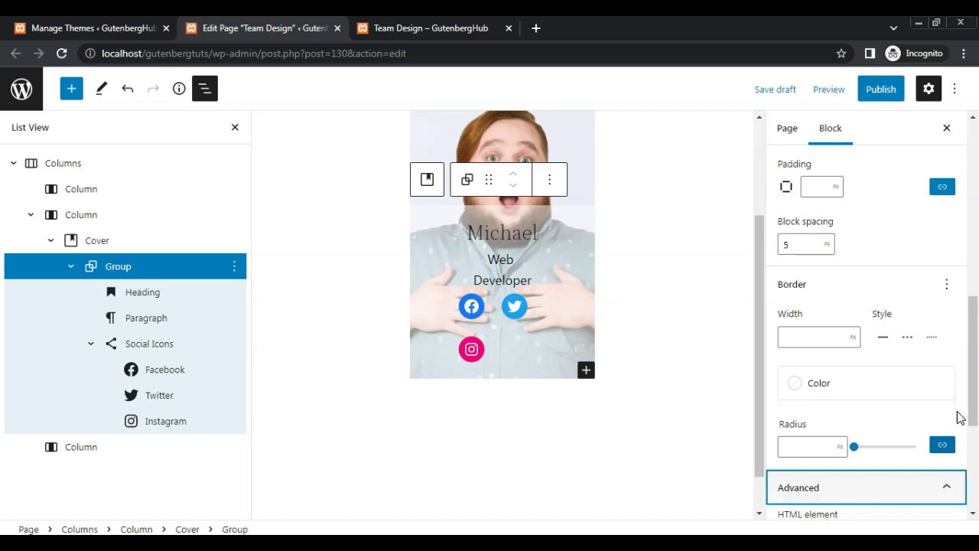
left_click_drag(972, 389, 976, 467)
left_click(861, 472)
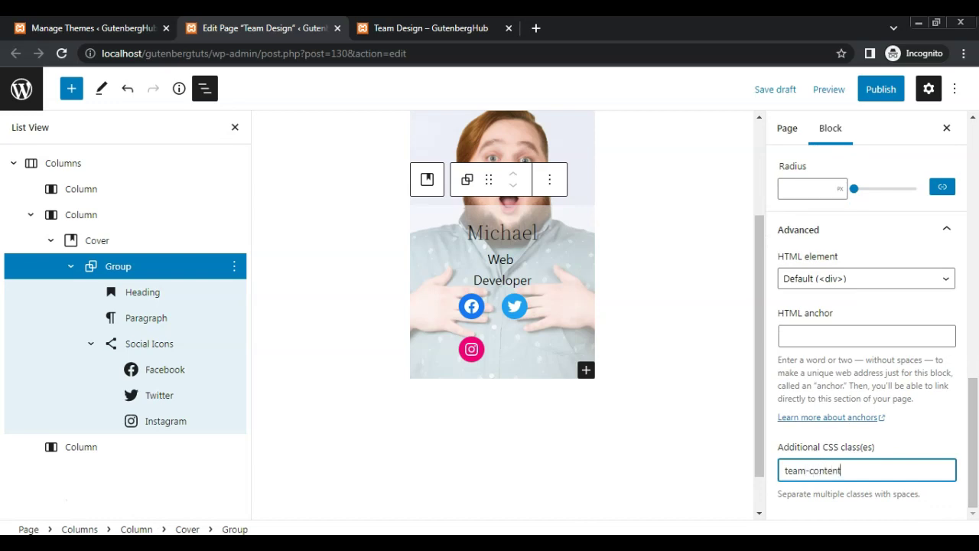
type("team-content")
mouse_move(758, 394)
left_mouse_down()
mouse_move(748, 344)
mouse_move(575, 262)
left_mouse_up()
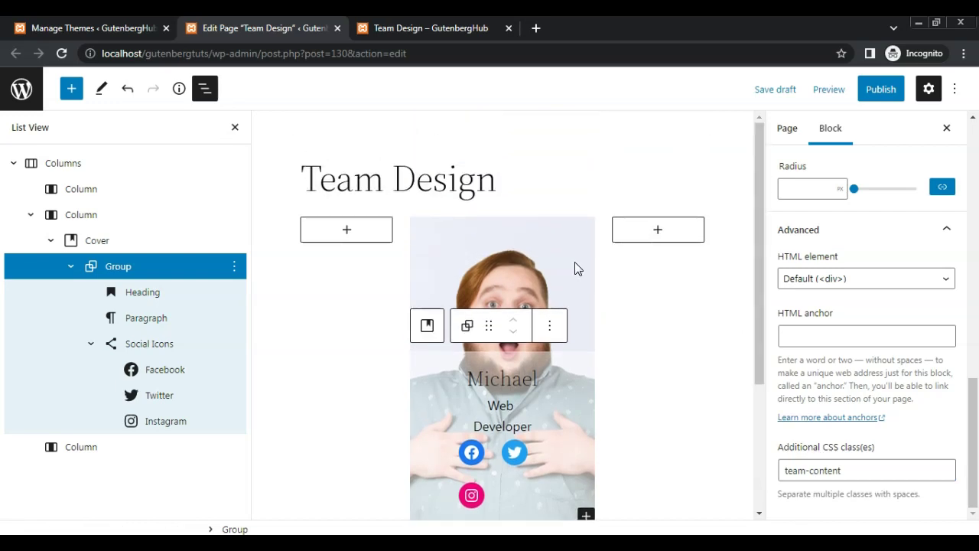
Step: Give the Cover block the additional CSS class 'team'
left_click(516, 252)
left_click(900, 471)
type("team")
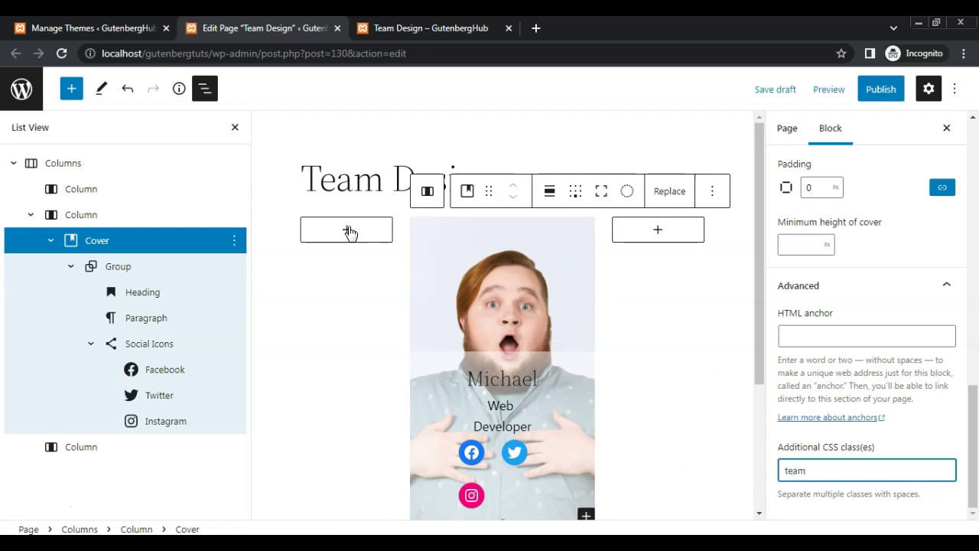
Step: Close List View and publish the Team Design page
left_click(235, 127)
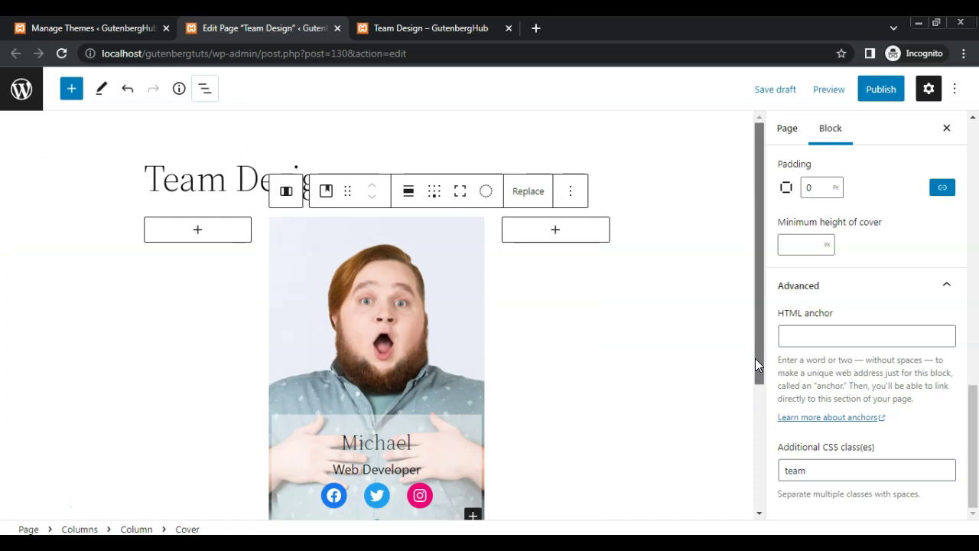
scroll(758, 361, "down", 1)
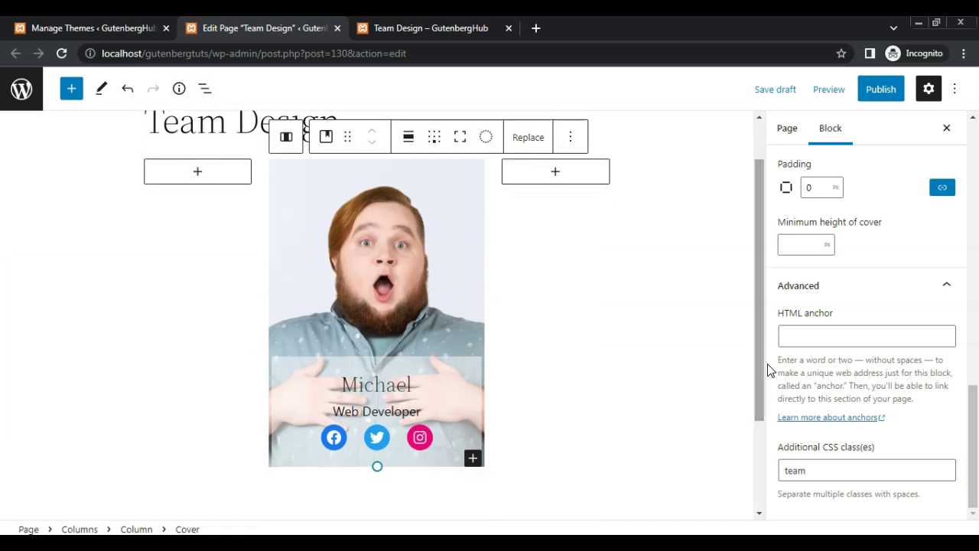
left_click(884, 99)
left_click(868, 95)
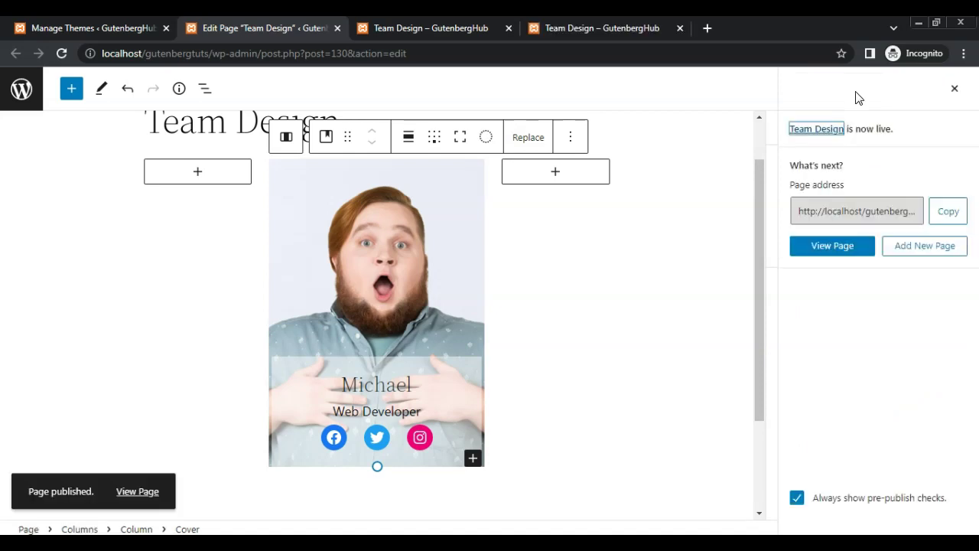
left_click(955, 97)
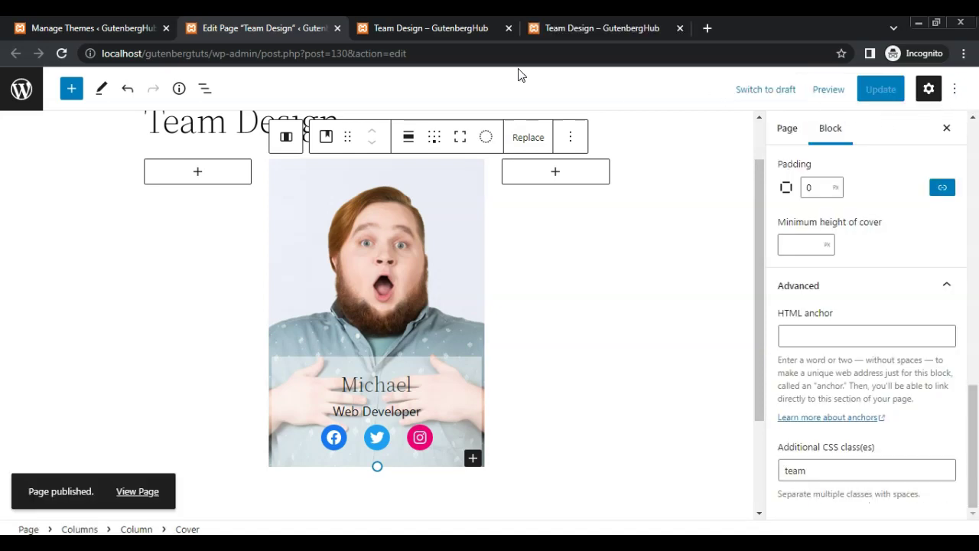
Step: Install and activate the Code Snippets plugin found by searching 'code snippet'
left_click(76, 28)
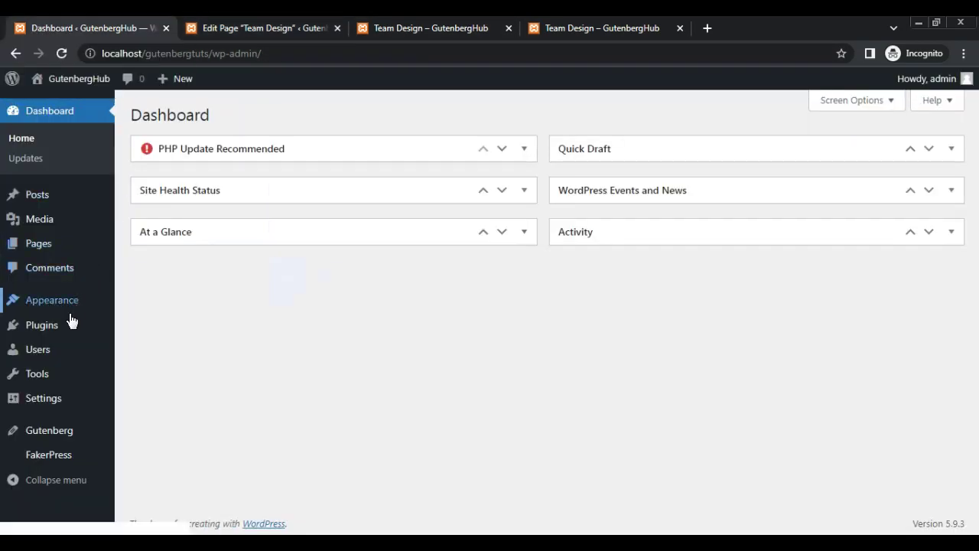
mouse_move(65, 331)
left_click(151, 349)
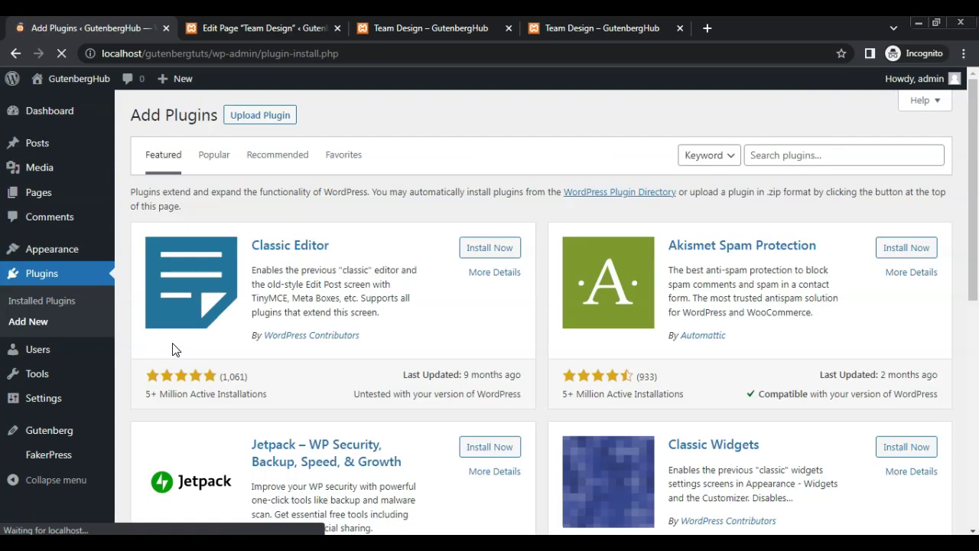
left_click(773, 155)
type("code")
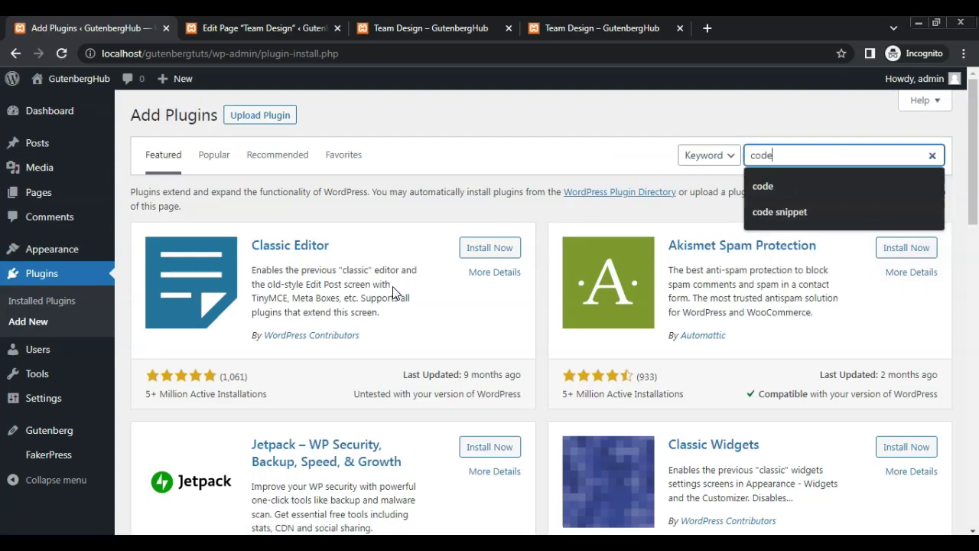
type(" snippet")
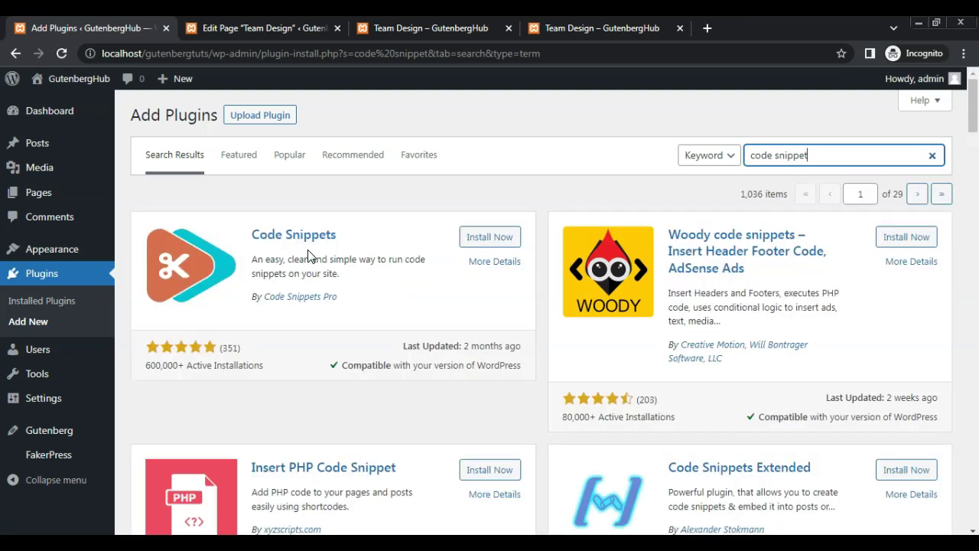
left_click(487, 241)
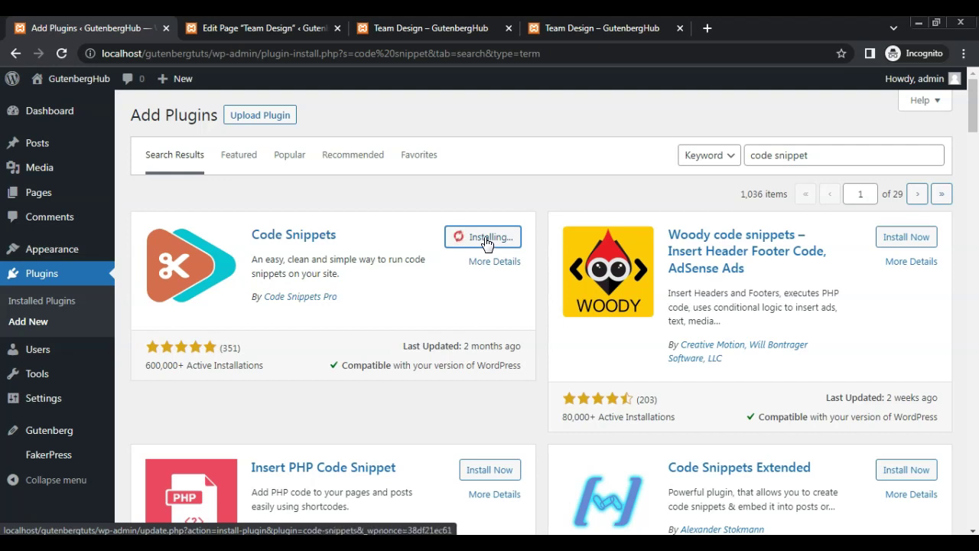
left_click(486, 240)
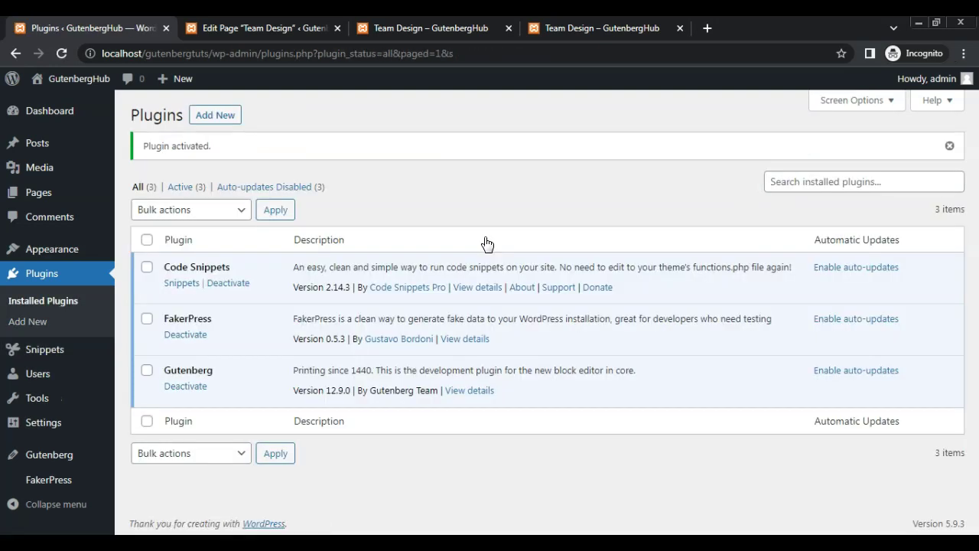
Step: Turn on the Example CSS snippet in the Snippets list
left_click(178, 289)
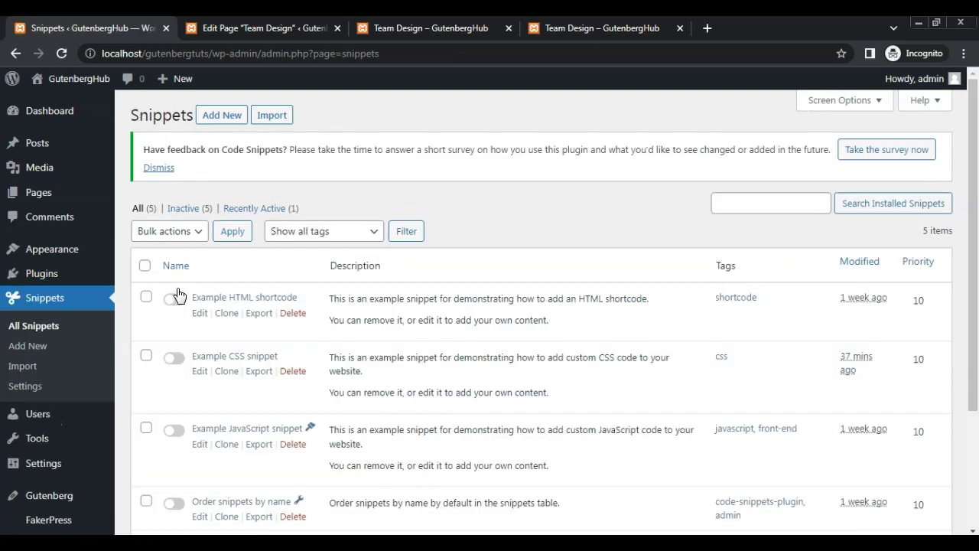
left_click_drag(974, 334, 978, 445)
left_click_drag(977, 401, 976, 316)
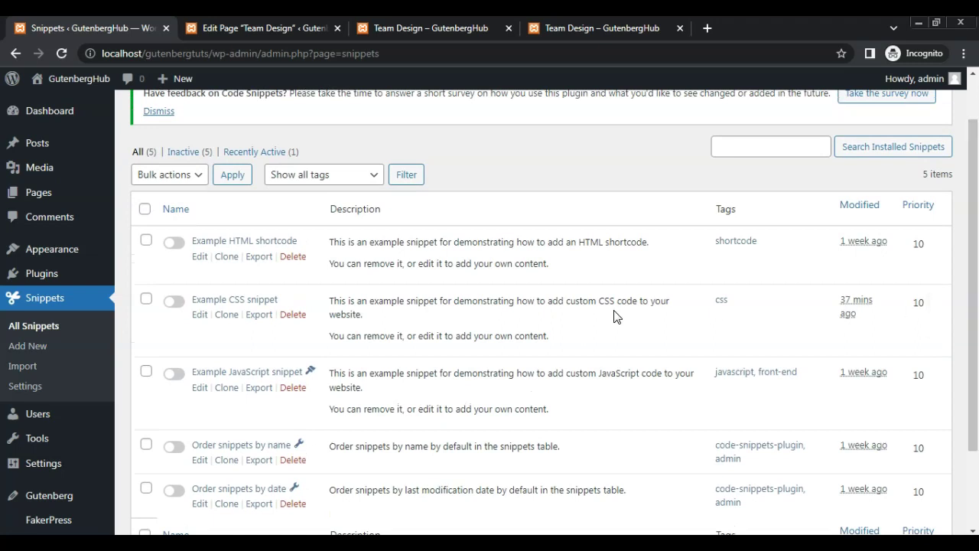
left_click(174, 302)
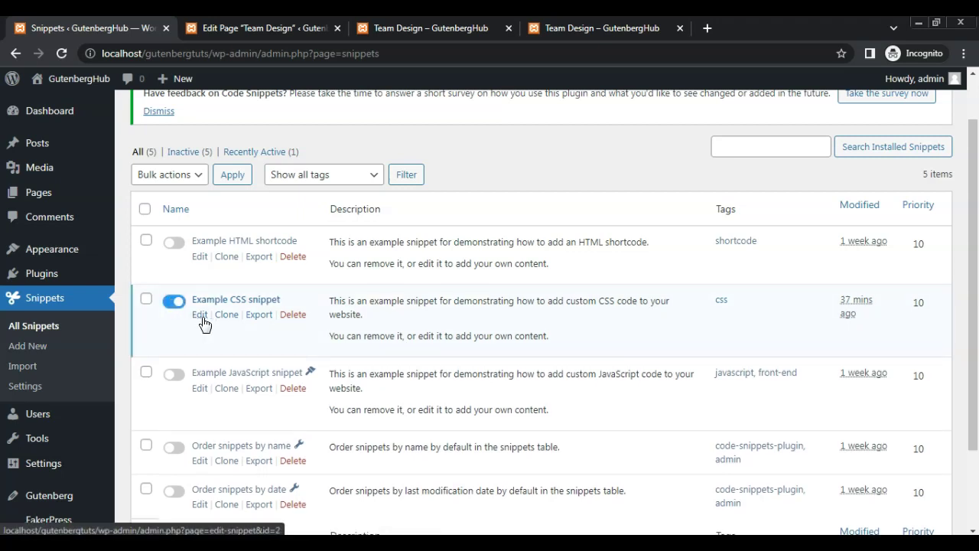
Step: Paste the team card hover CSS into the Example CSS snippet, save, and return to the editor
left_click(200, 315)
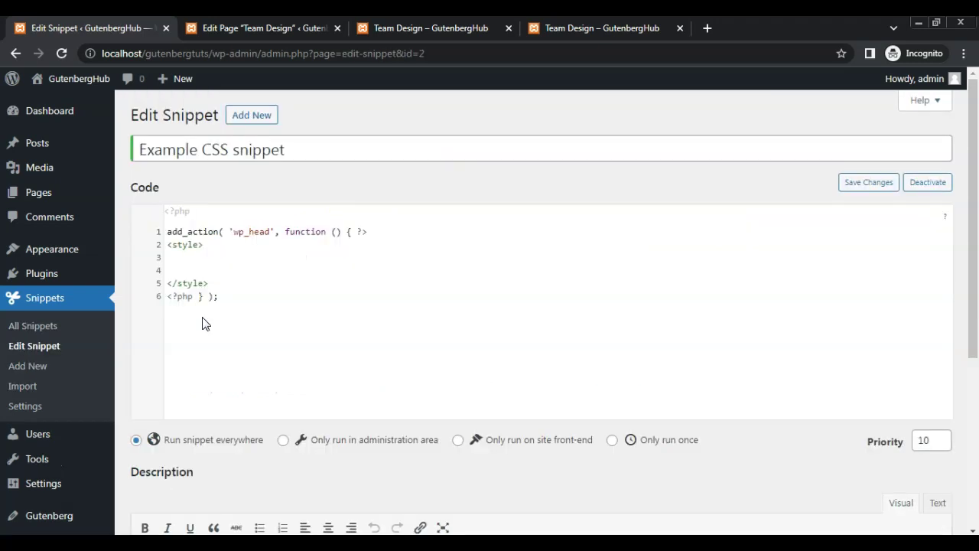
type(".team {         overflow: hidden;     }      .team .wp-block-cover__inner-container{         width: 100% !important;     }      .team .team-content{         margin-bottom: -100%;         transition: margin 0.5s ease;         backdrop-filter: blur(16px) saturate(180%);         -webkit-backdrop-filter: blur(16px) saturate(180%);     }      .team:hover .team-content{         margin-bottom: 0%;     }")
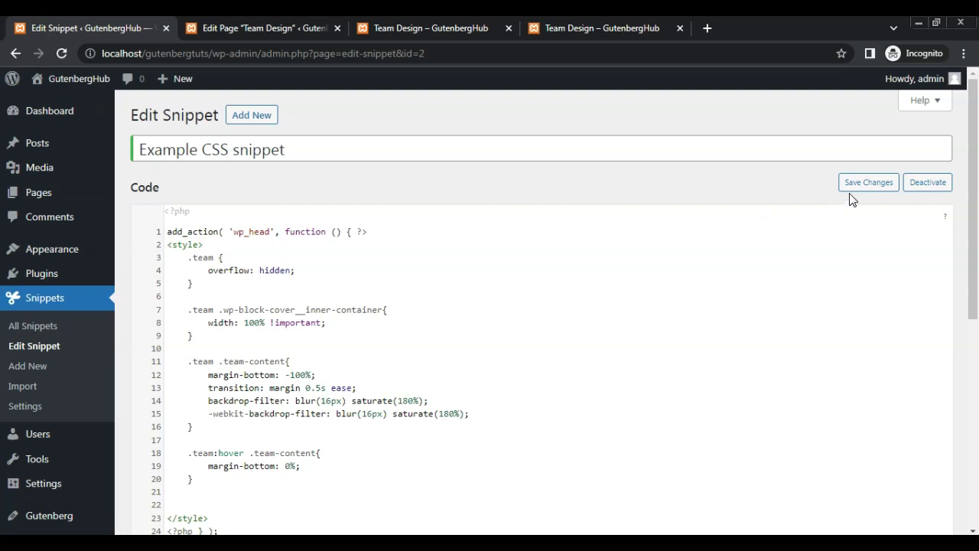
left_click(868, 184)
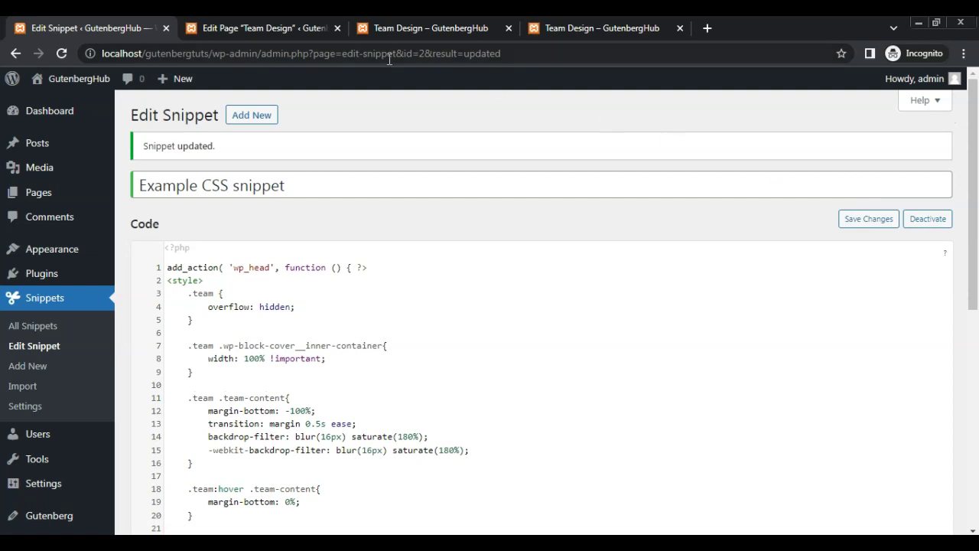
left_click(260, 27)
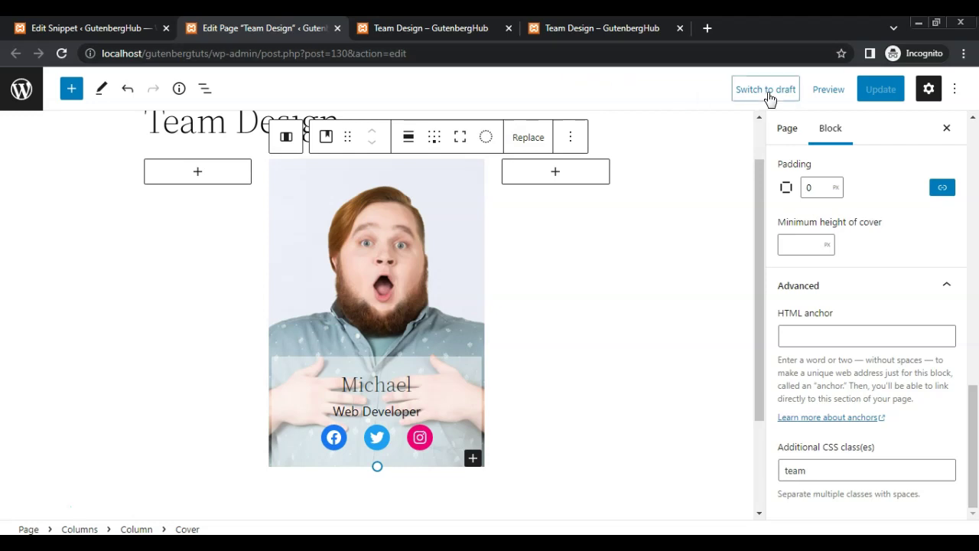
Step: Preview the Team Design page in a new tab and scroll down to the team card
left_click(818, 92)
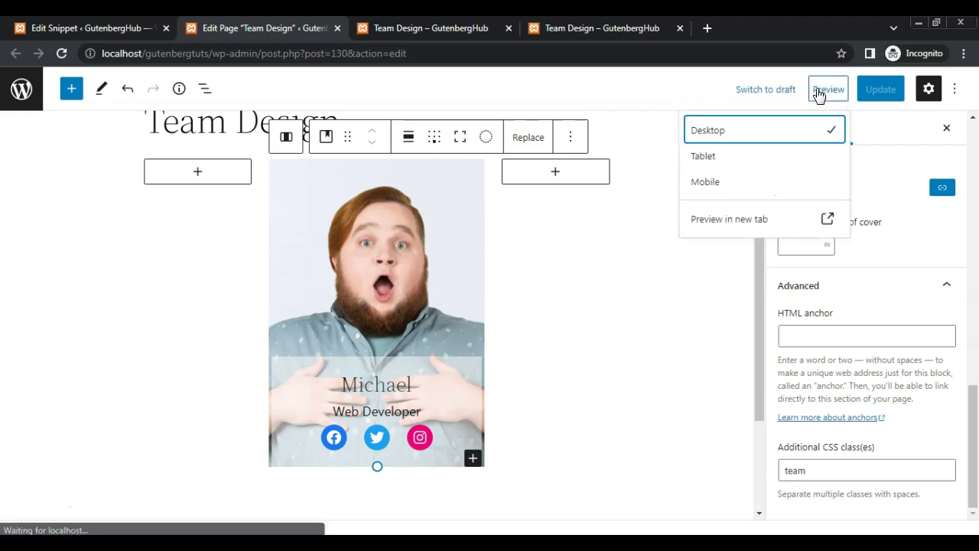
left_click(793, 220)
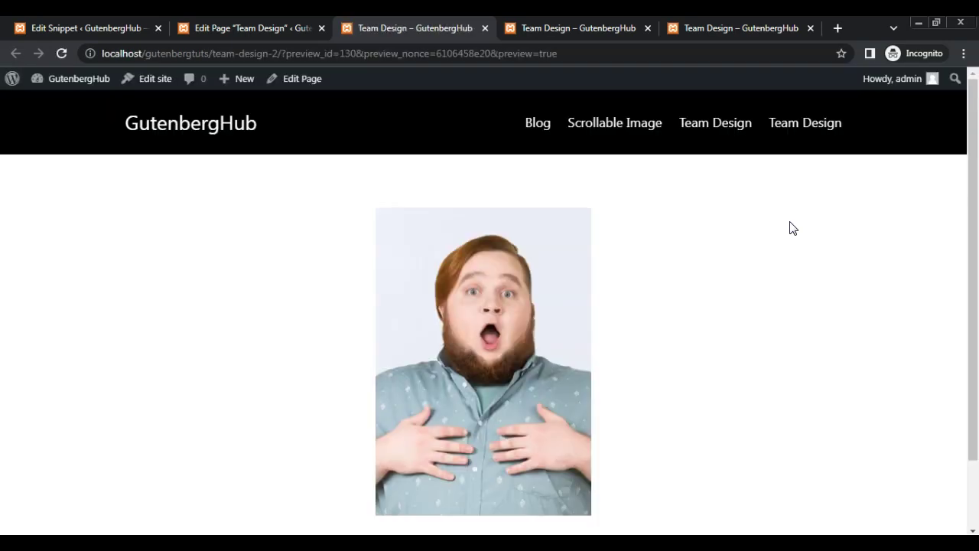
scroll(967, 250, "down", 2)
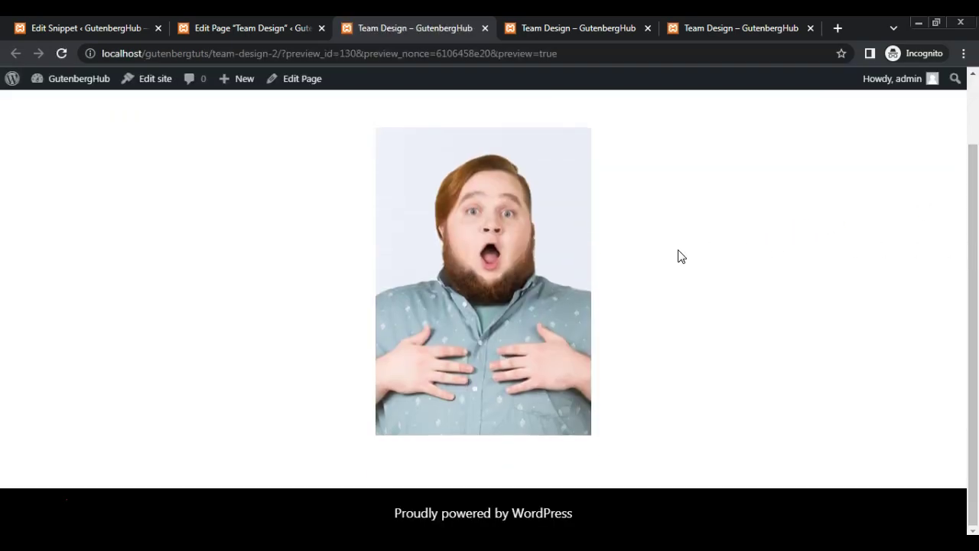
Step: Check that the card's name, role and social-icons panel slides up on hover
mouse_move(546, 301)
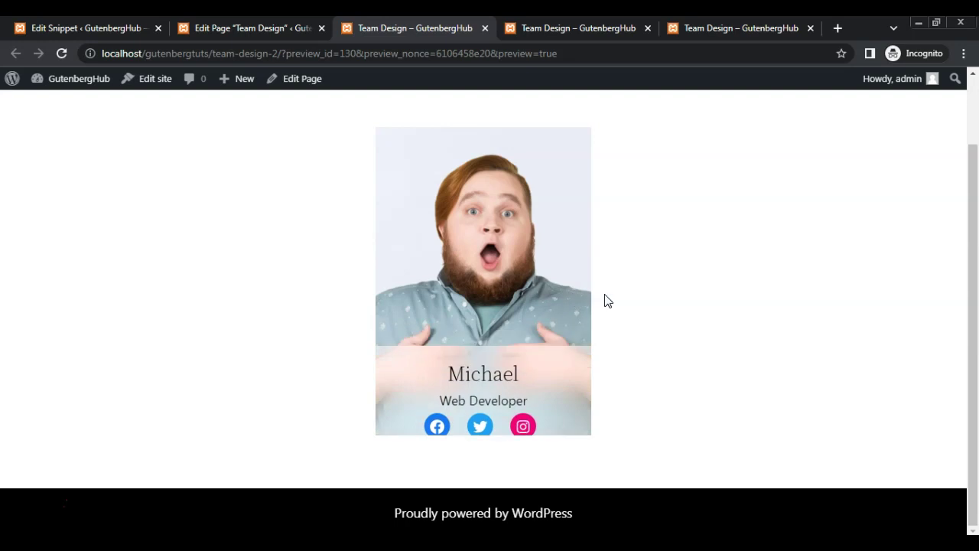
mouse_move(508, 295)
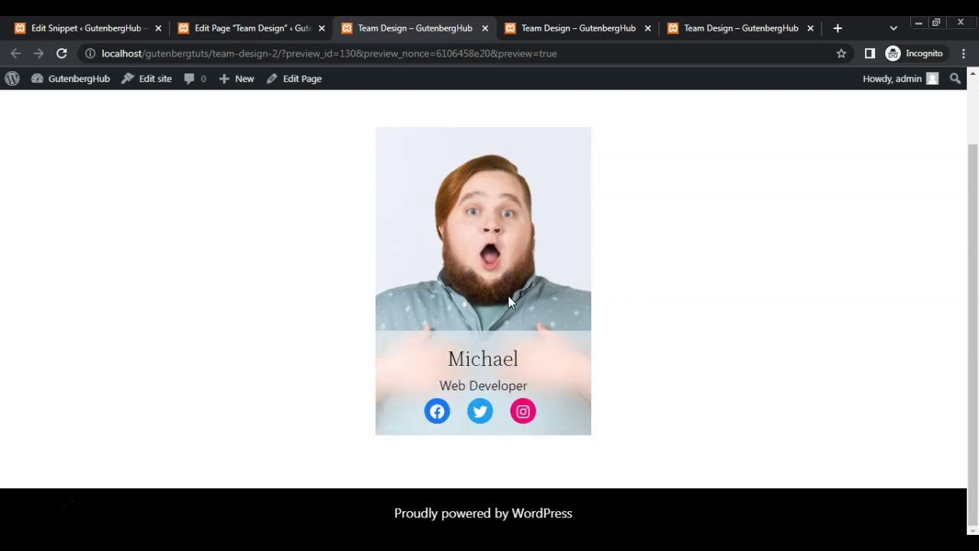
left_click_drag(449, 352, 556, 360)
left_click(556, 360)
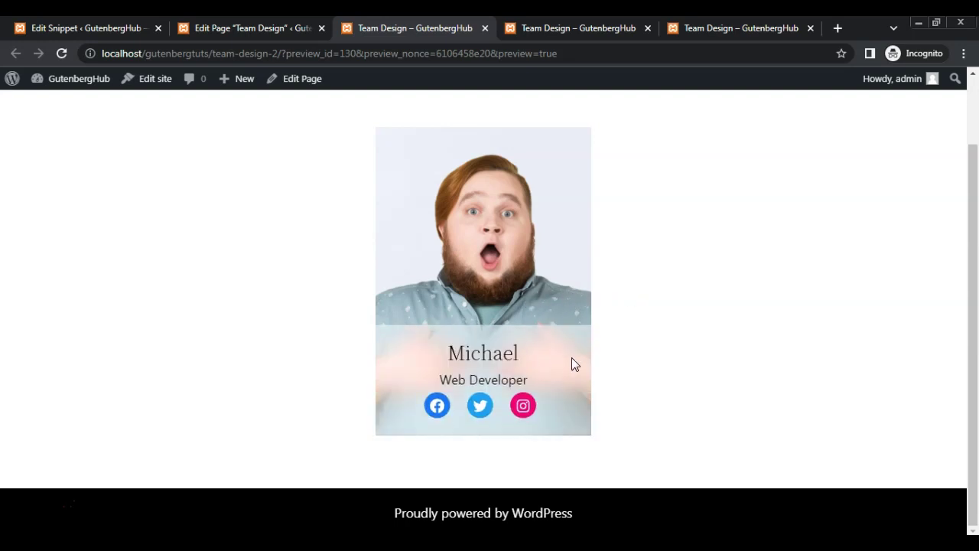